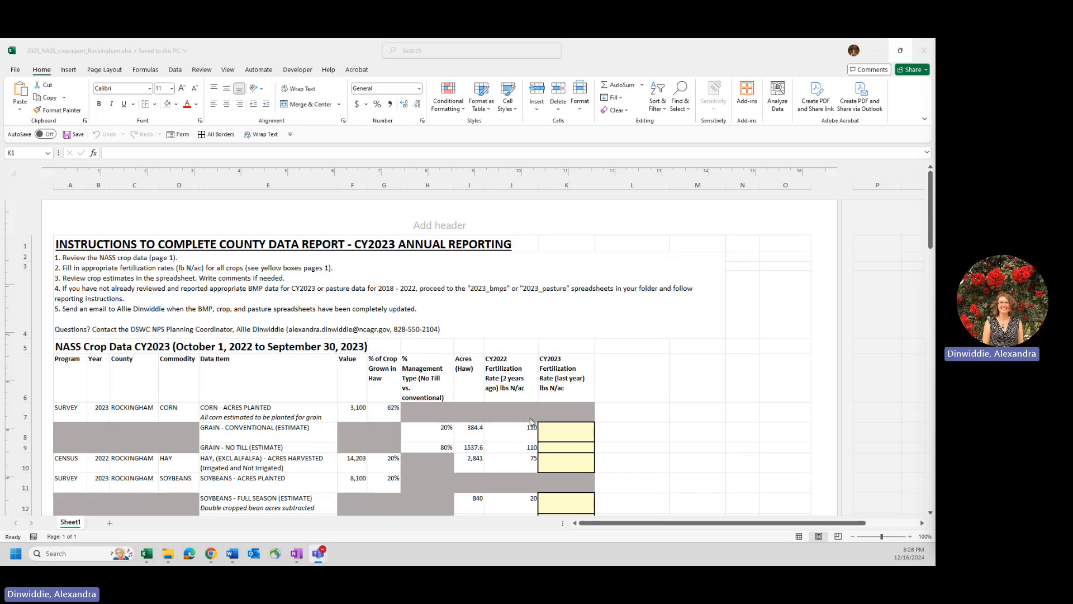
- Review the county reporting instructions and the yellow CY2023 fertilization rate cells for the listed crops
scroll(488, 451, "down", 3)
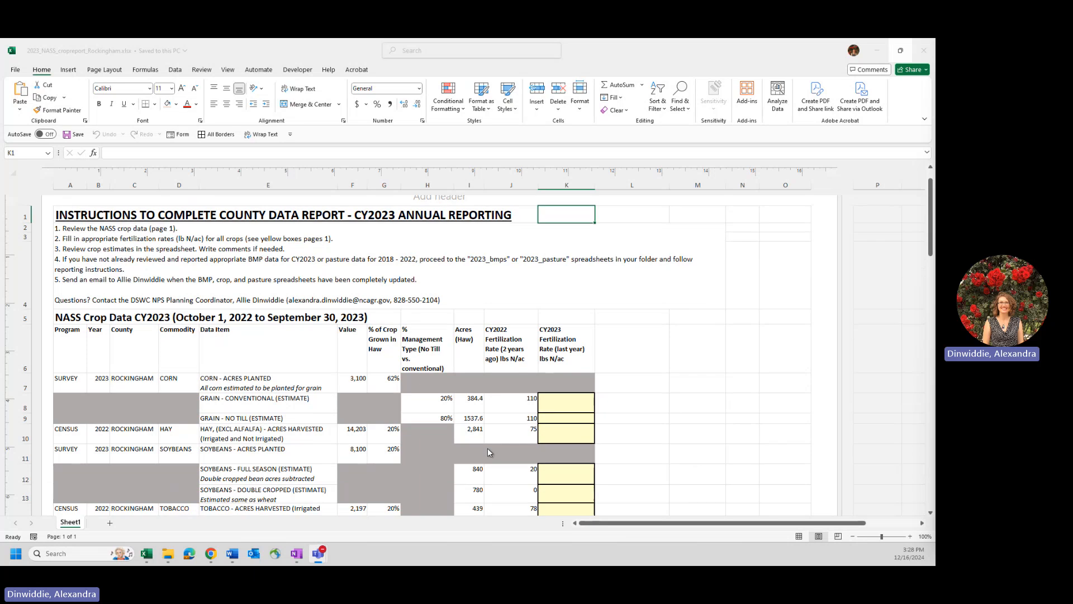
scroll(582, 354, "down", 1)
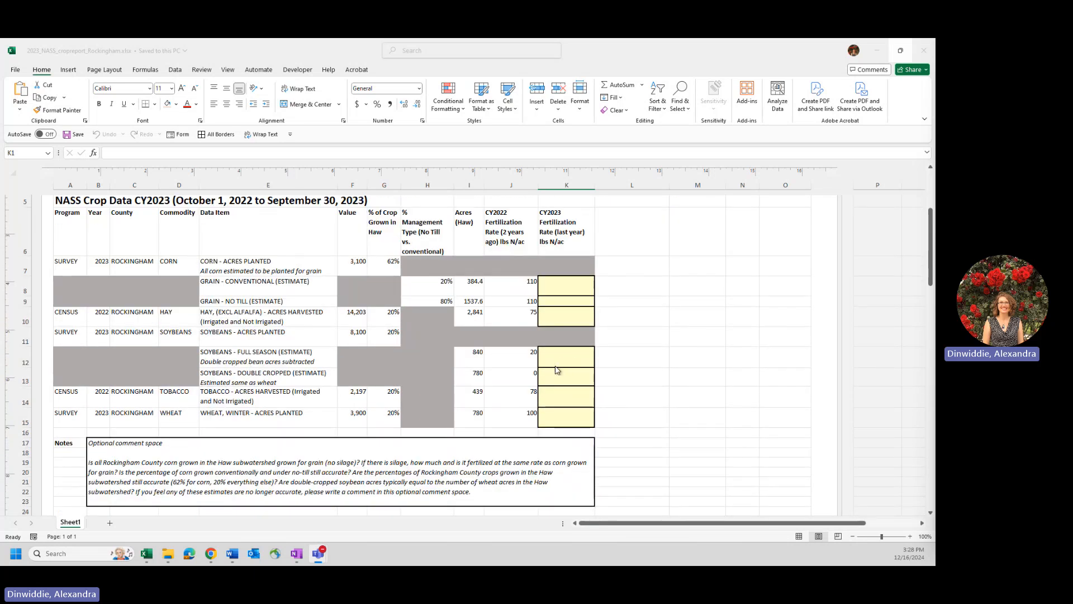
left_click(556, 282)
left_click_drag(556, 283, 566, 409)
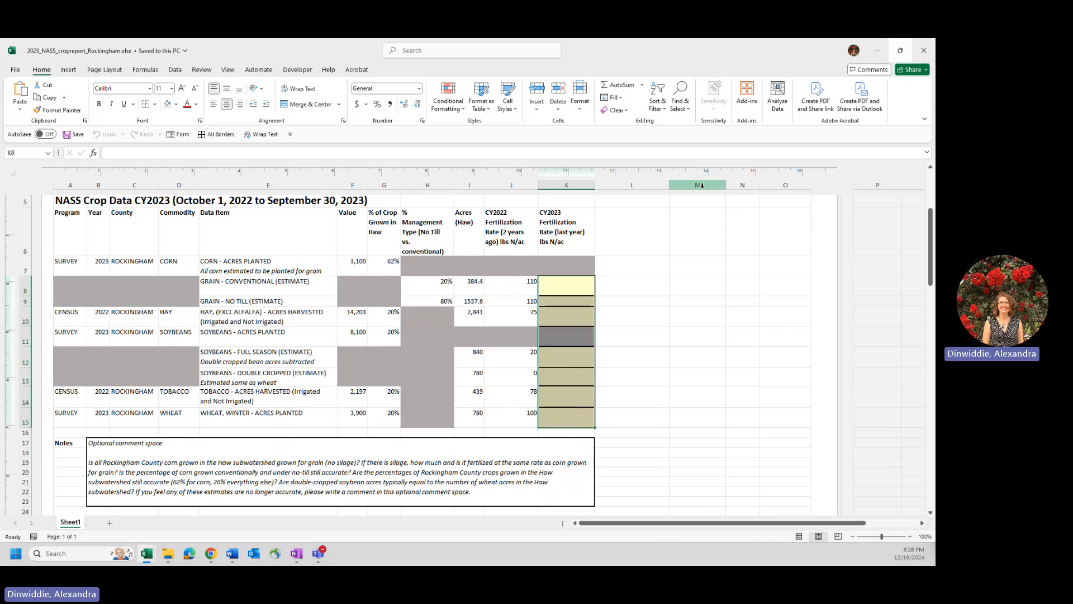
scroll(584, 249, "up", 2)
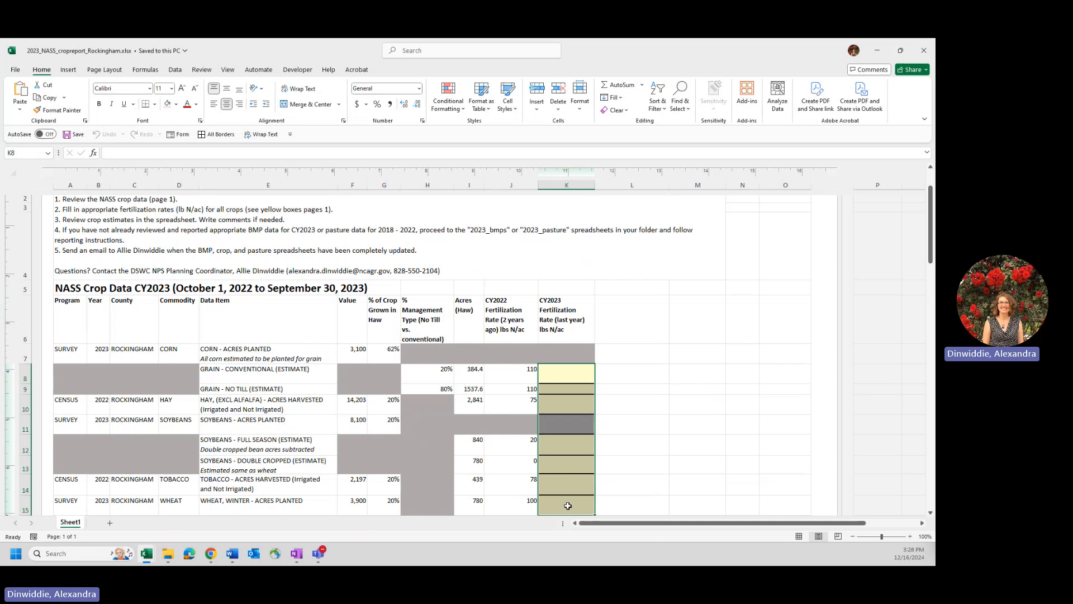
scroll(549, 420, "down", 1)
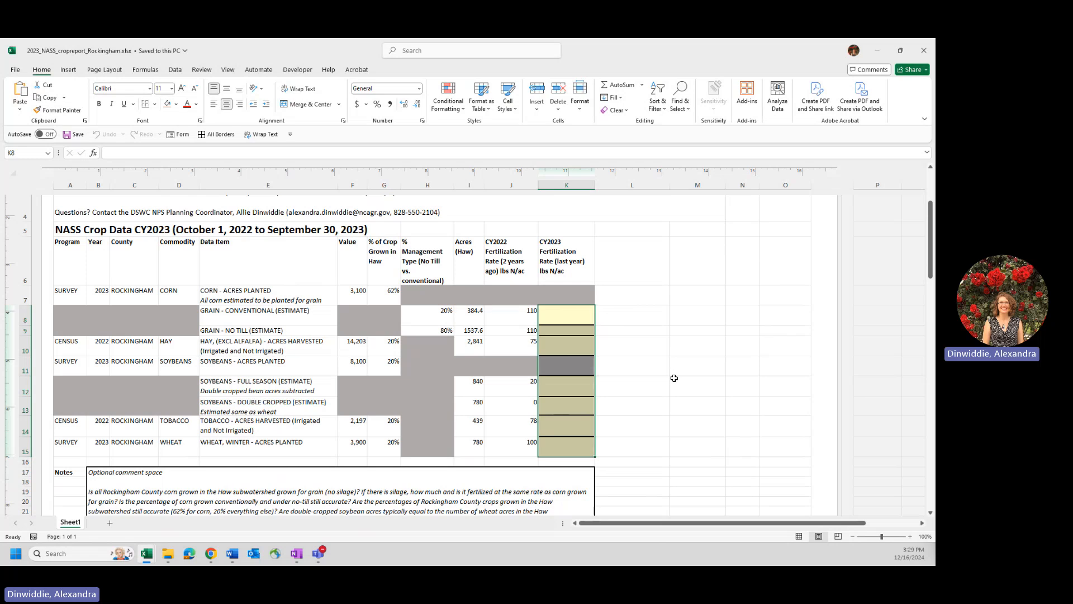
left_click(654, 290)
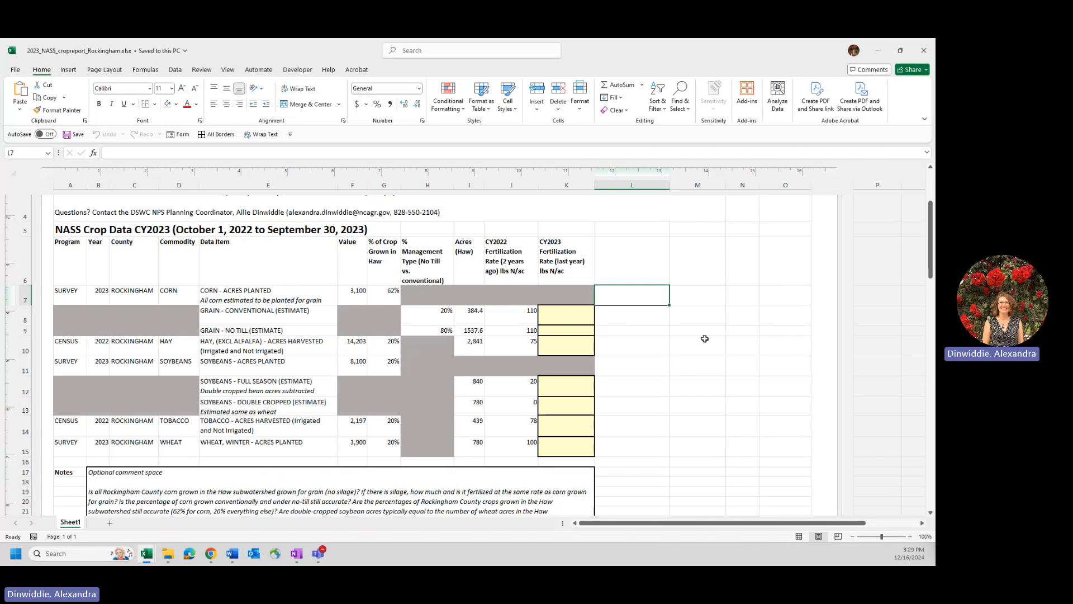
scroll(603, 401, "up", 2)
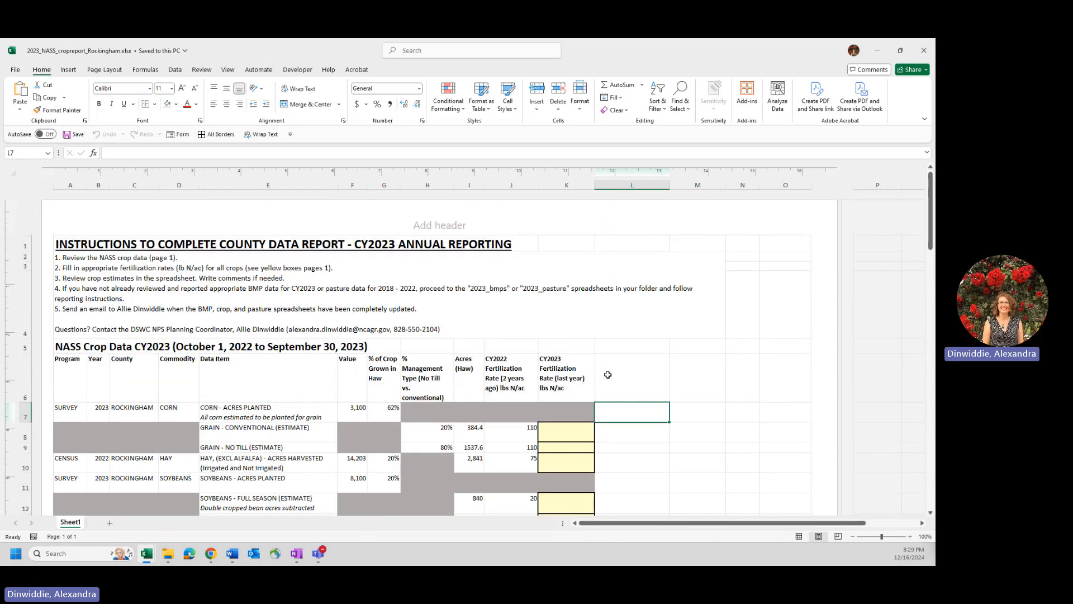
scroll(690, 366, "down", 2)
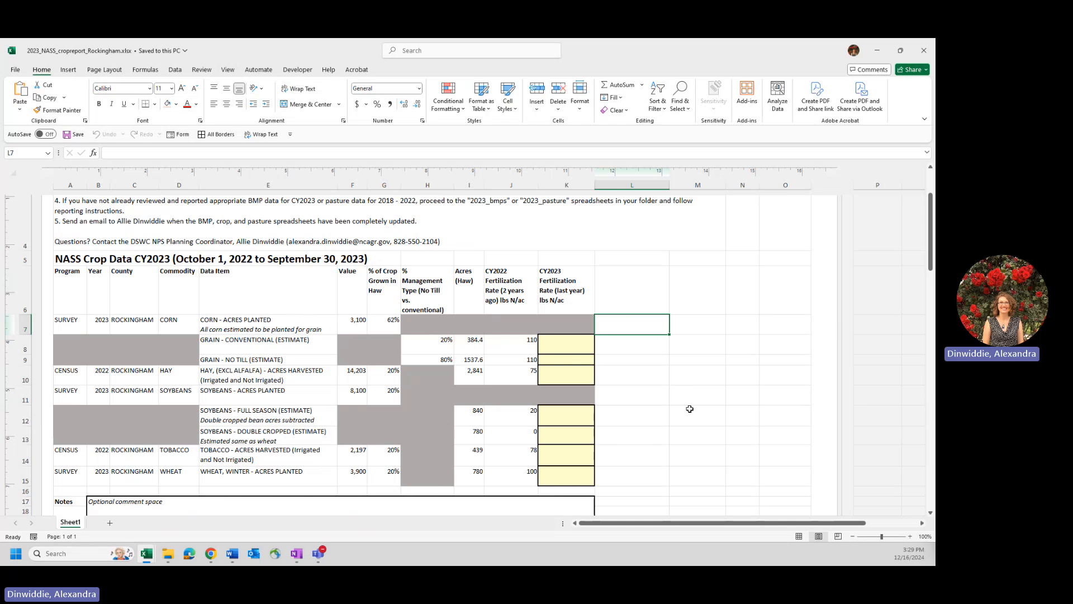
left_click(692, 388)
scroll(687, 391, "up", 3)
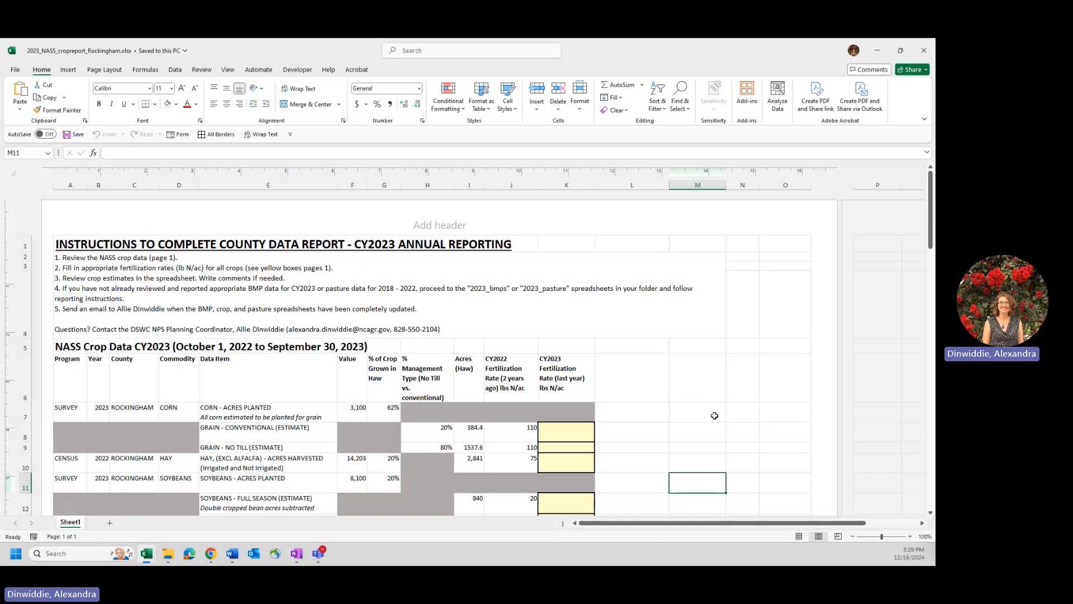
- Examine the Program and Year entries of the corn row, and read the survey and census crop rows alongside the reporting instructions
left_click(71, 410)
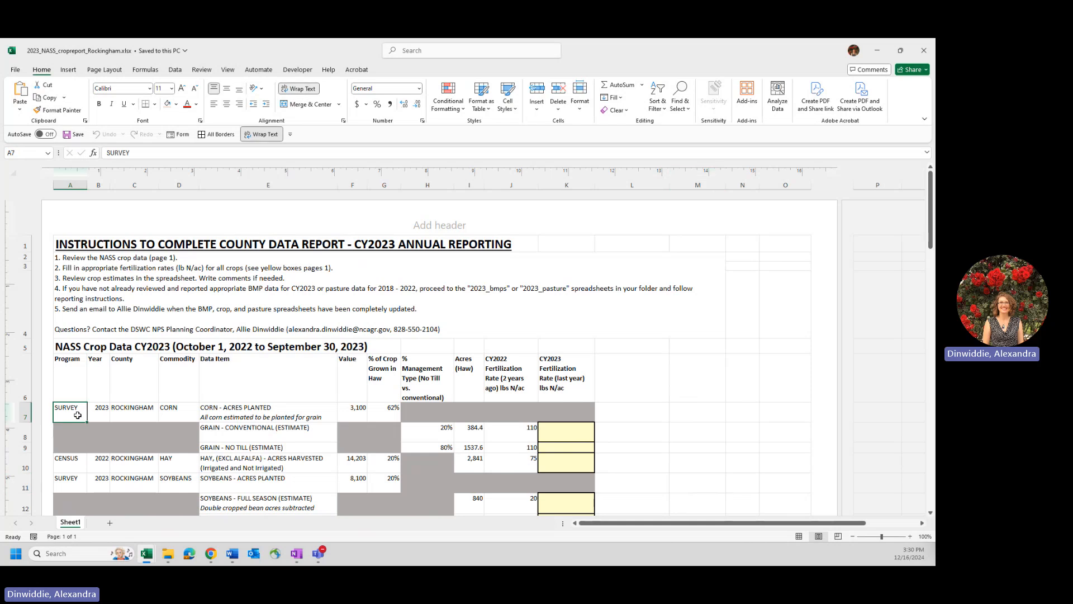
left_click_drag(71, 411, 107, 415)
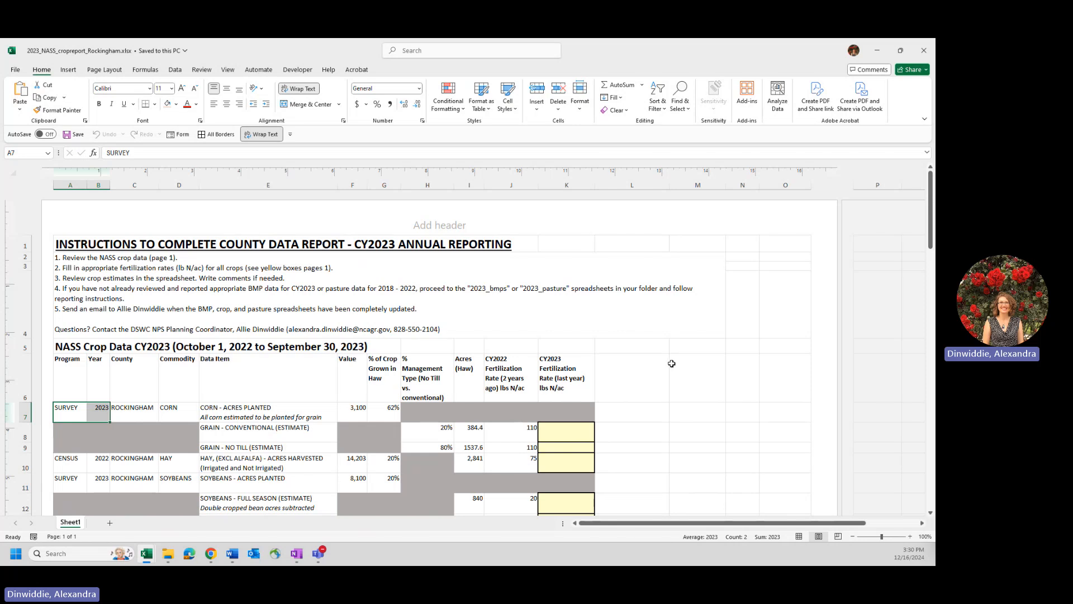
scroll(656, 391, "down", 1)
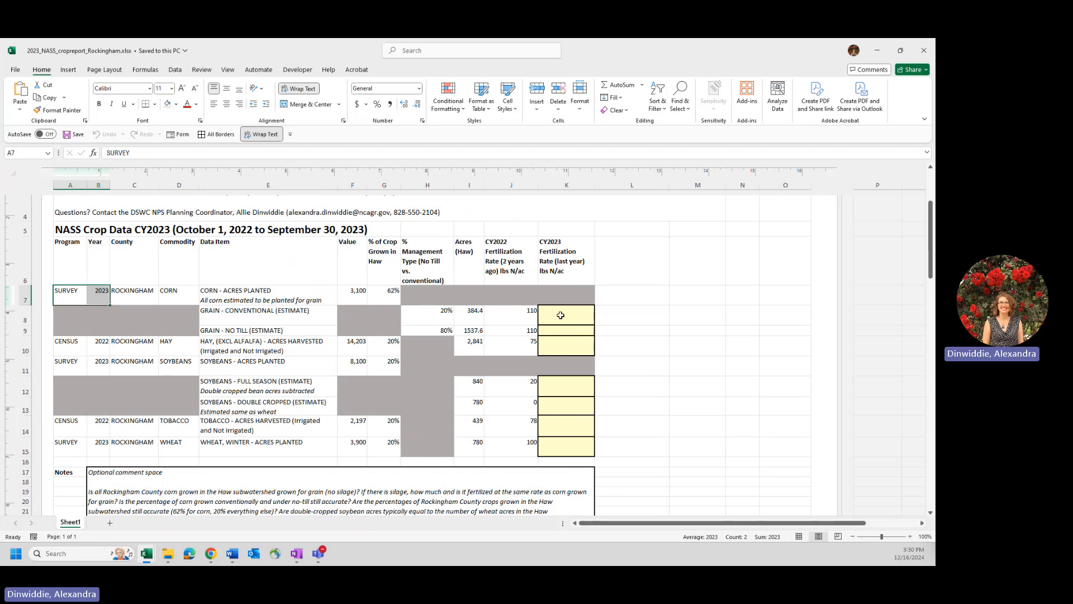
scroll(561, 315, "up", 1)
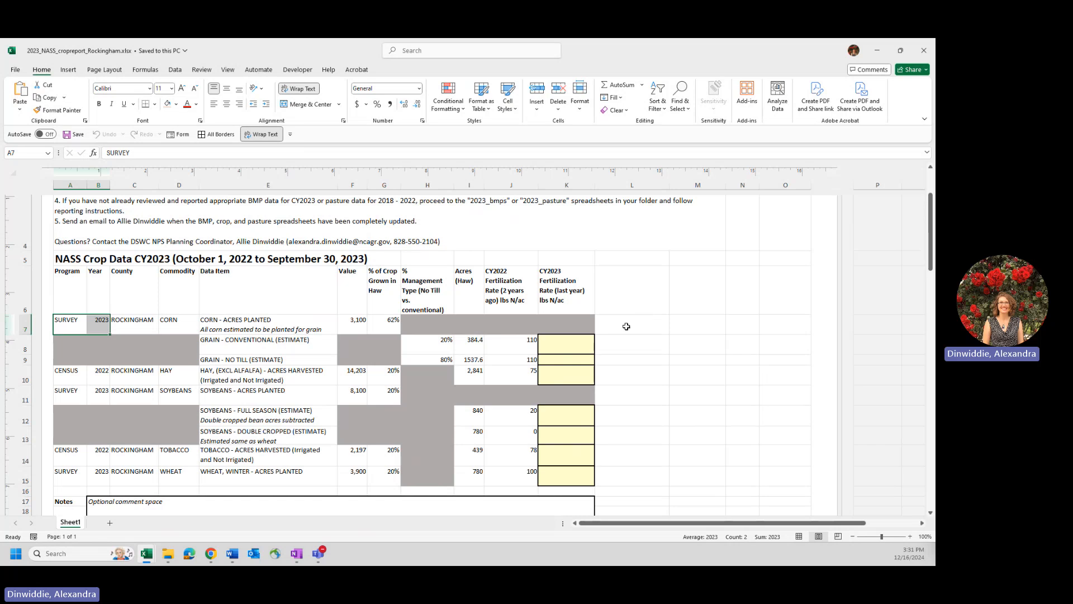
scroll(631, 385, "up", 3)
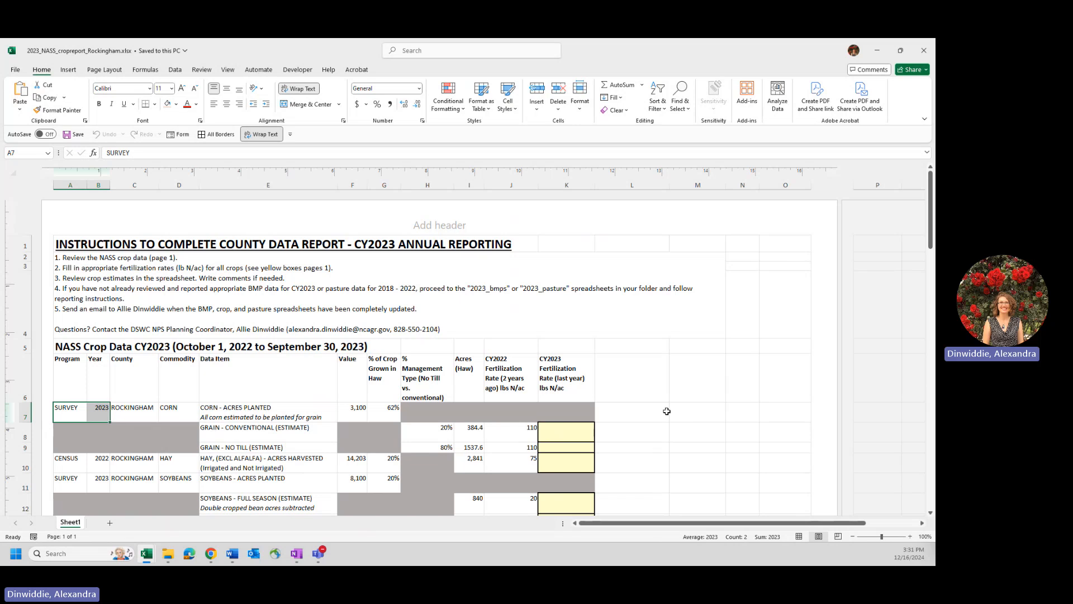
scroll(670, 404, "down", 3)
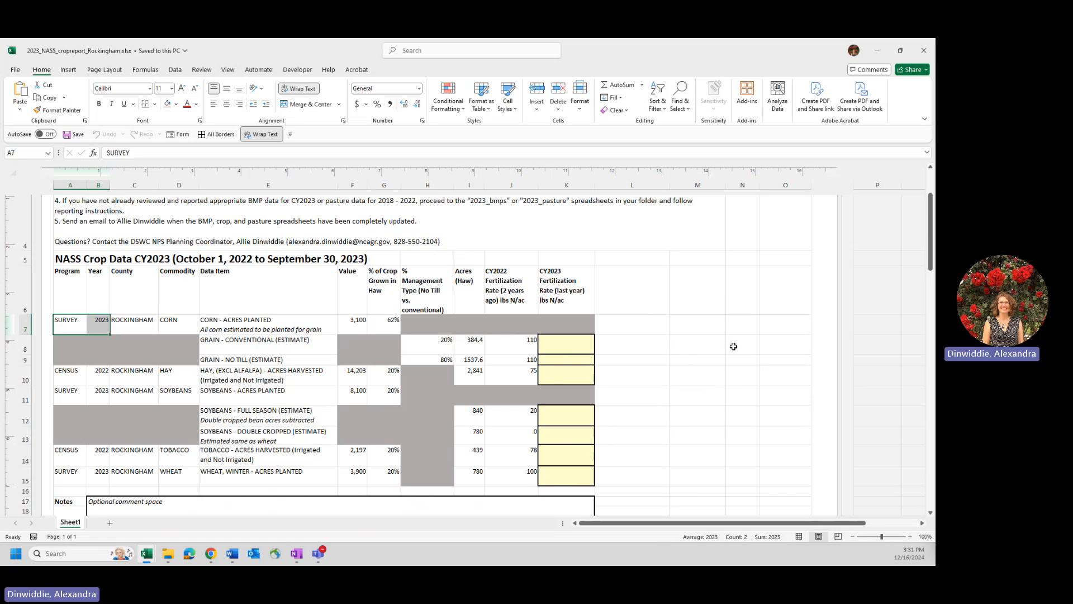
scroll(677, 345, "up", 3)
scroll(677, 345, "down", 3)
scroll(290, 355, "down", 3)
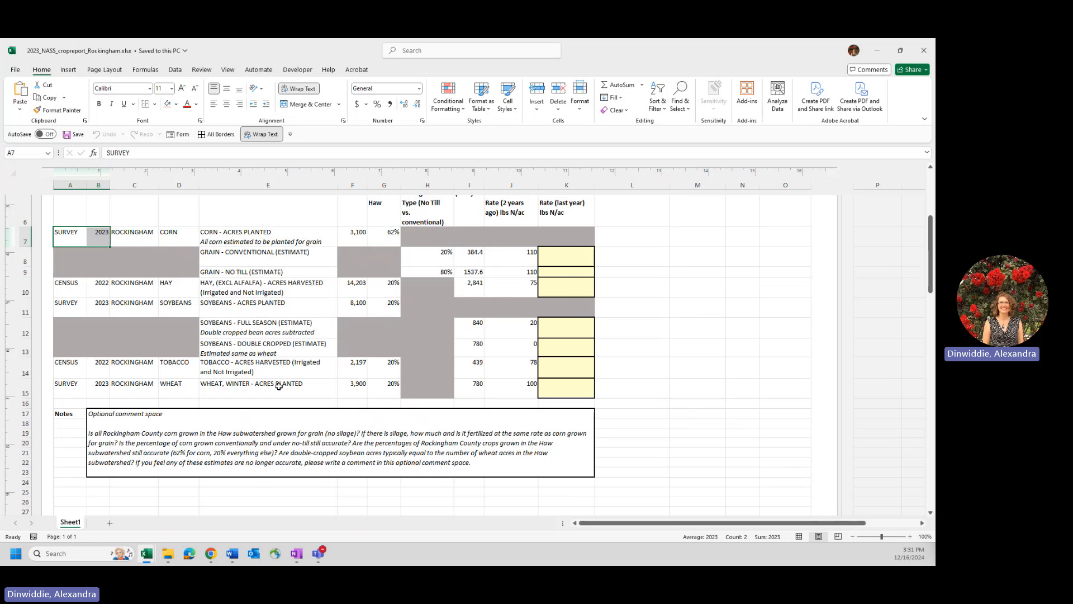
scroll(391, 285, "up", 3)
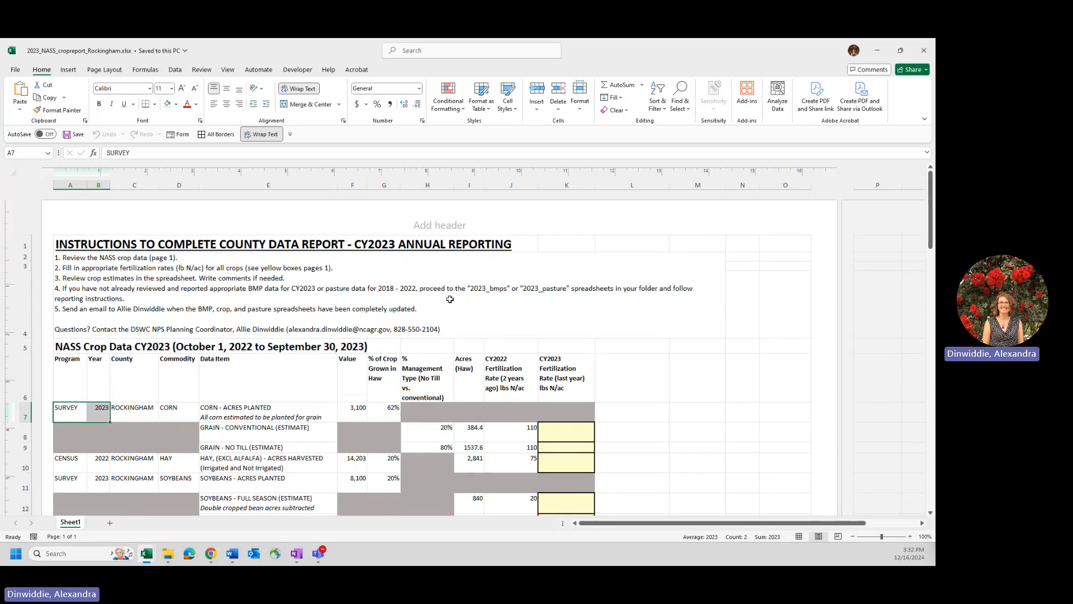
scroll(450, 299, "down", 1)
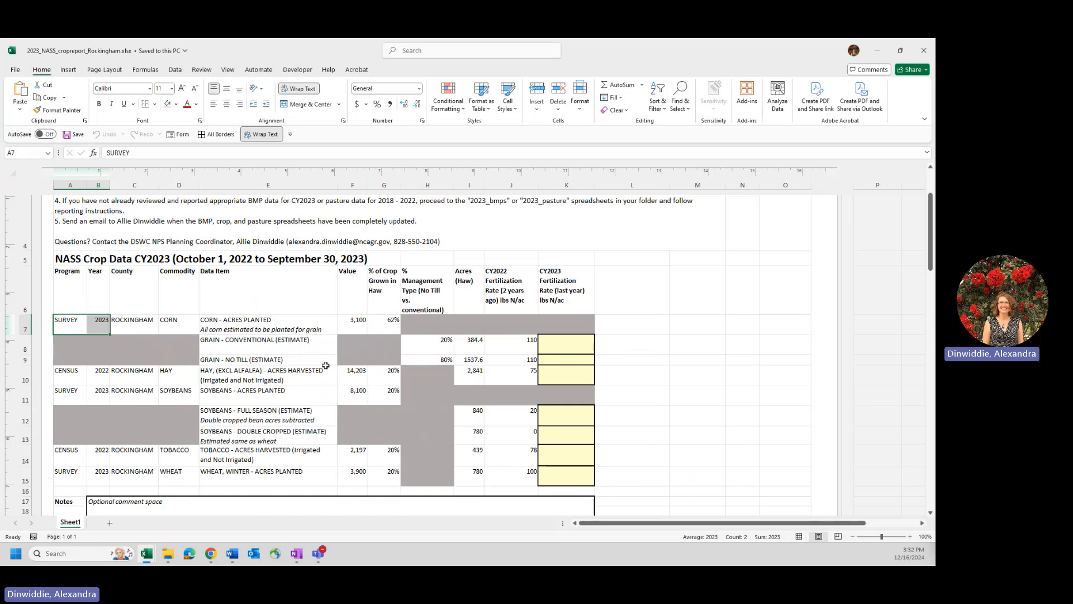
scroll(325, 365, "down", 2)
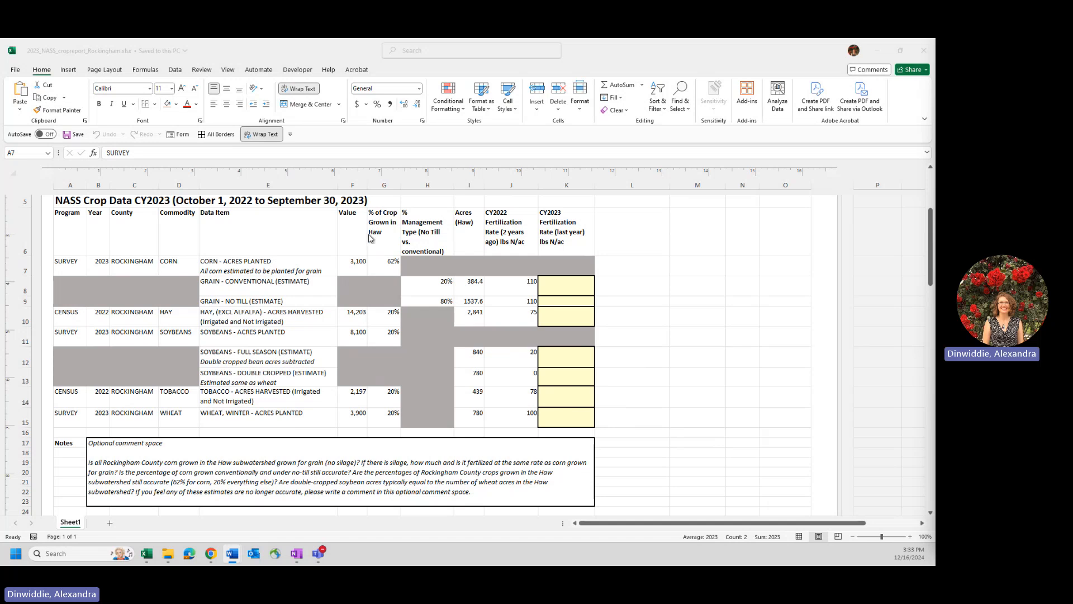
- Examine the % of Crop Grown in Haw column for all crops
left_click(388, 213)
left_click(384, 185)
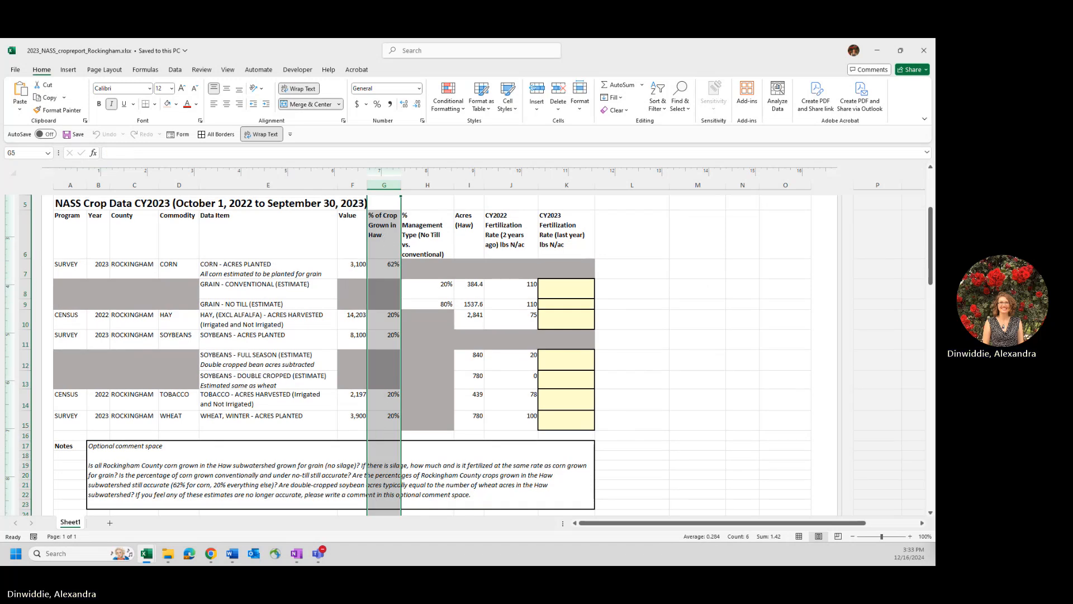
key("alt+Tab")
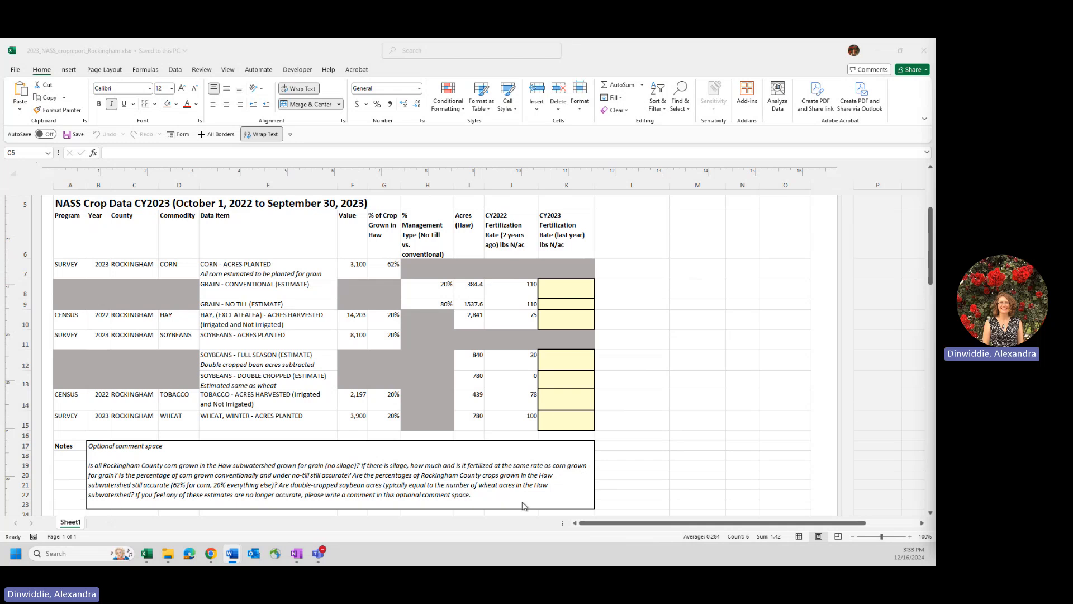
- Examine the corn acres planted item together with its conventional and no-till grain estimate rows
left_click(280, 364)
left_click_drag(254, 269, 257, 304)
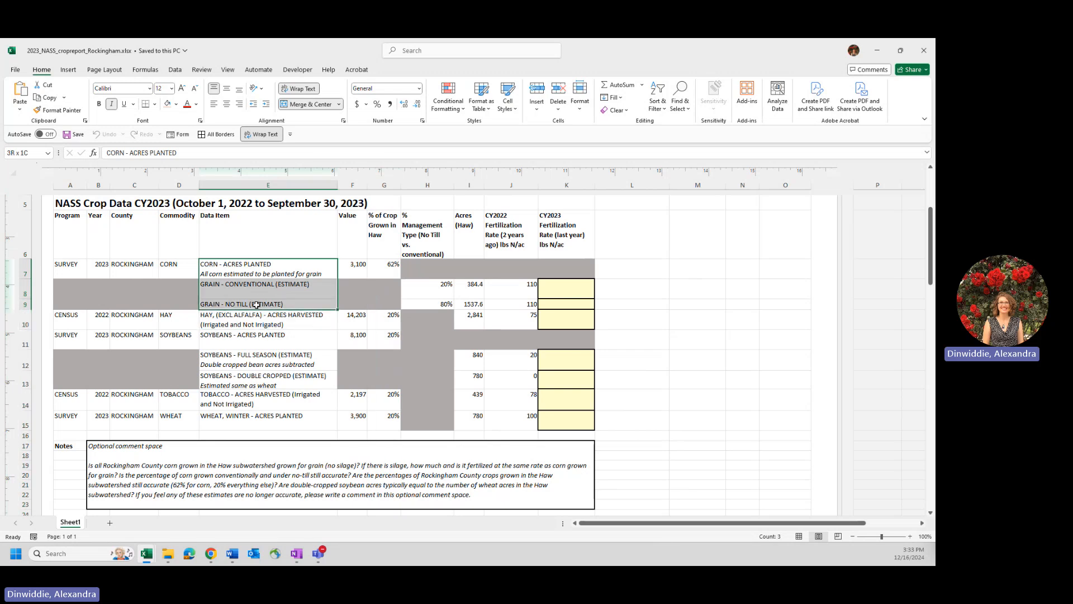
left_click(268, 269)
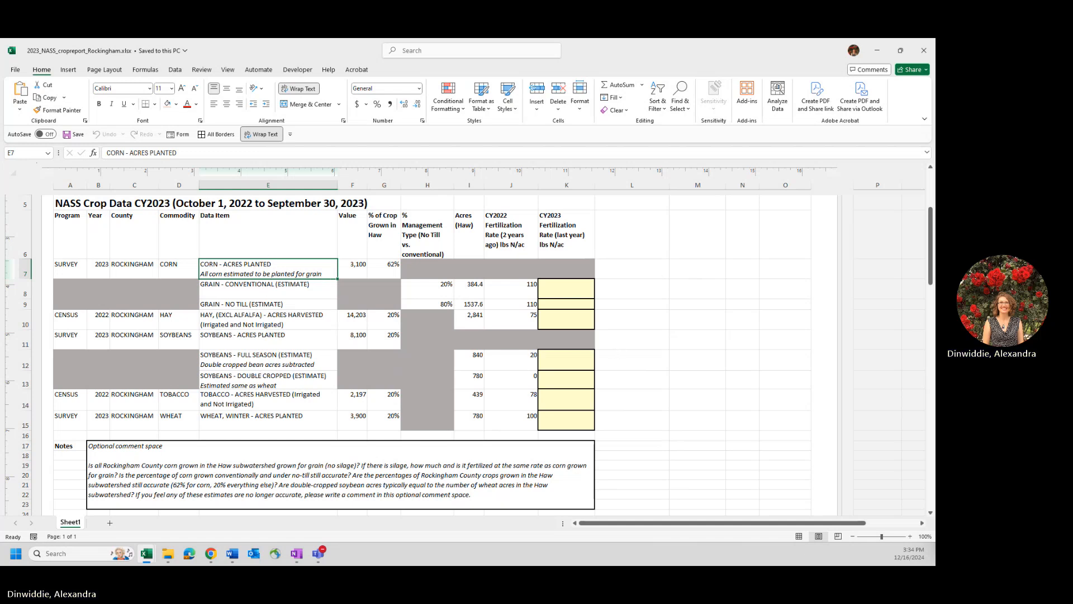
key("alt+Tab")
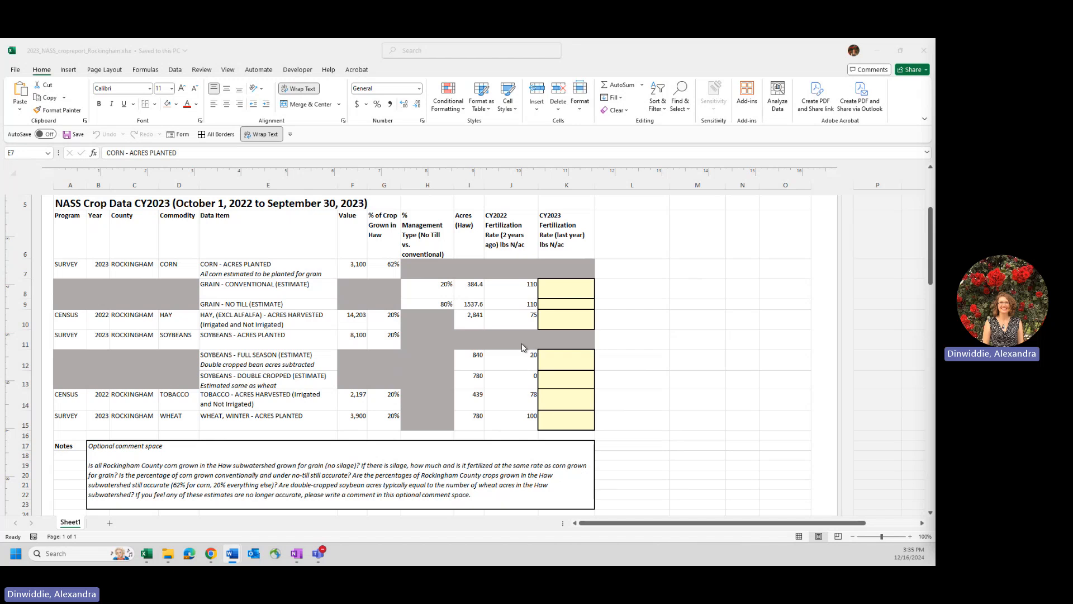
- Read the questions in the optional comment space of the Notes section beneath the crop table
scroll(472, 326, "down", 1)
scroll(472, 326, "down", 1)
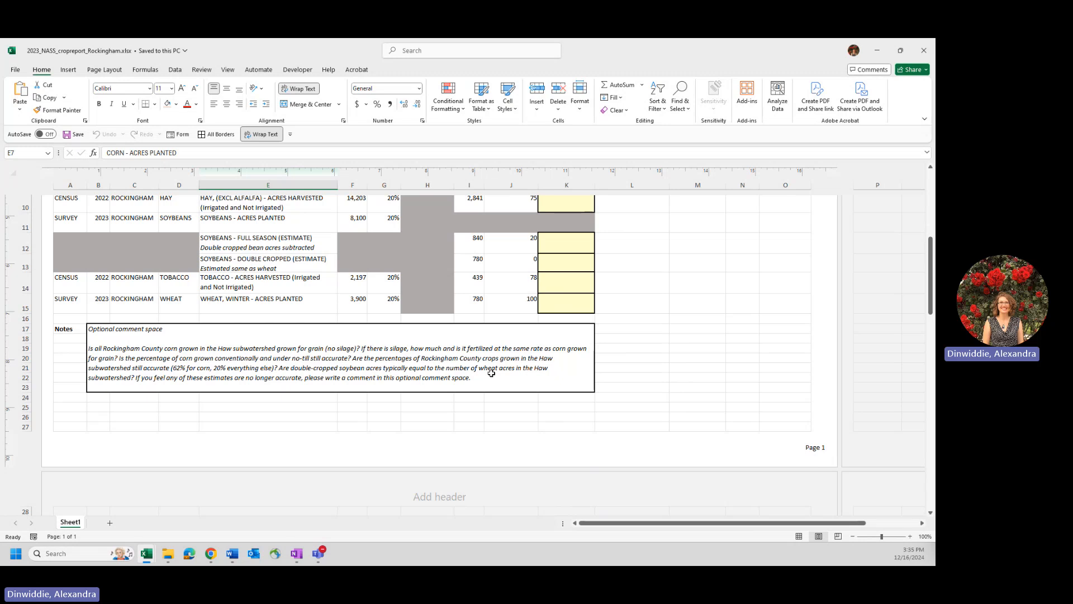
left_click(492, 372)
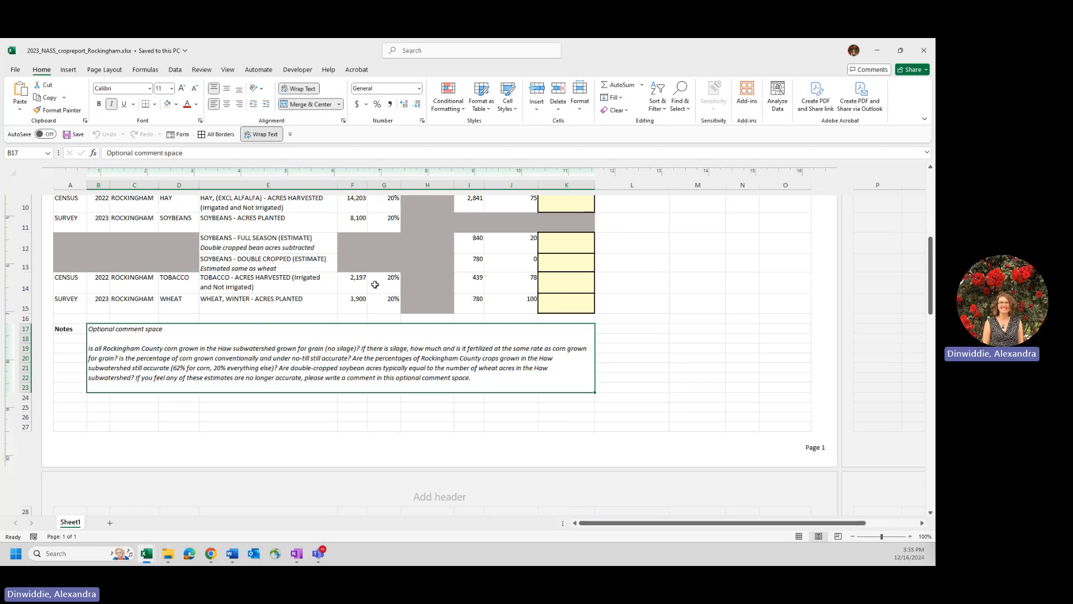
scroll(390, 313, "up", 2)
scroll(390, 313, "up", 1)
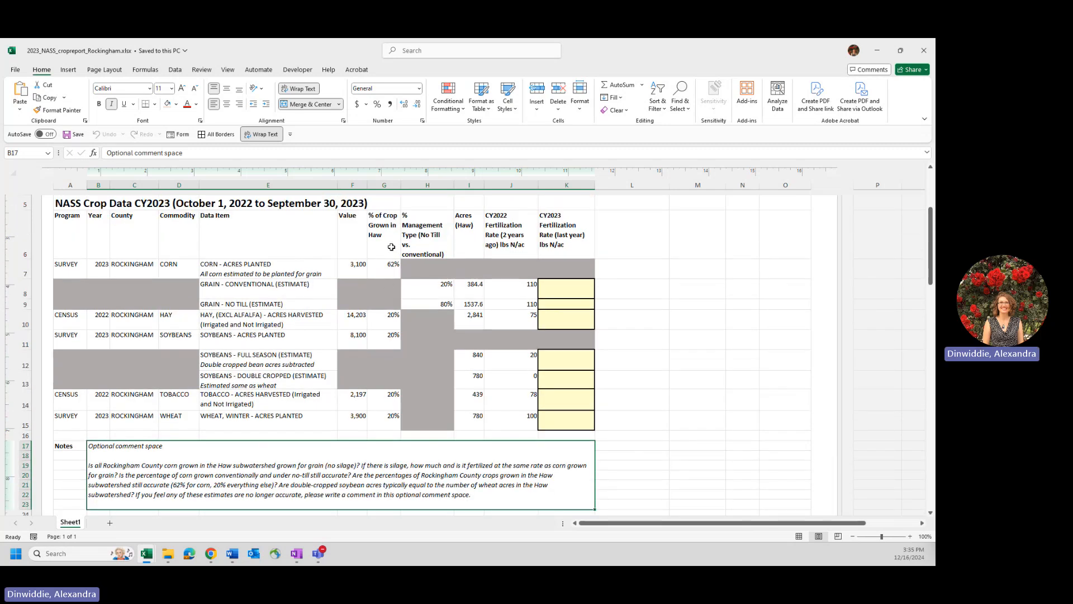
- Check the Haw crop percentage column against the related questions in the optional comment space
left_click(386, 181)
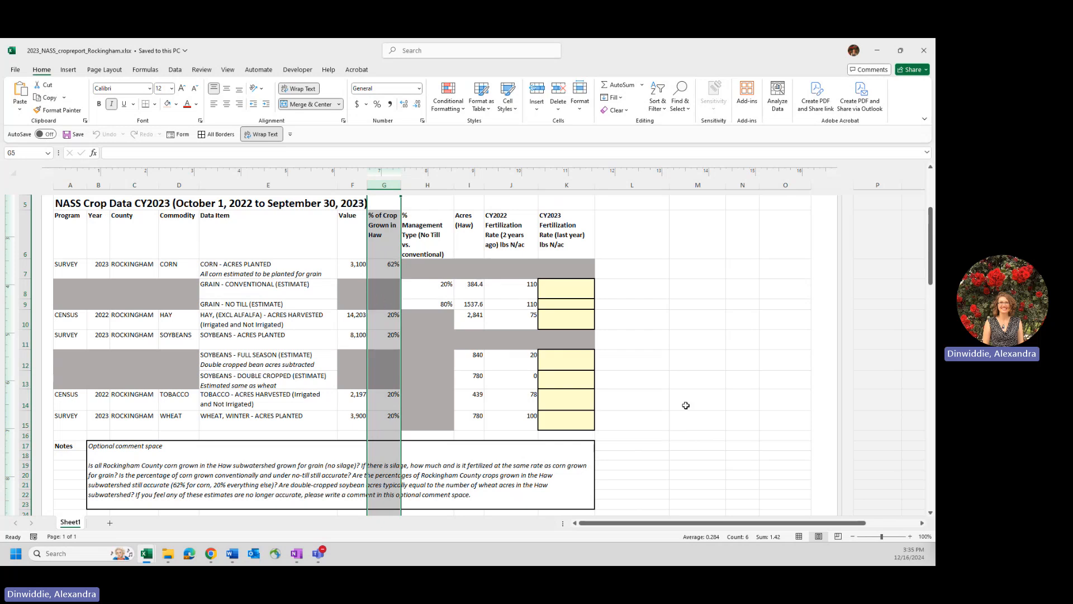
left_click(612, 461)
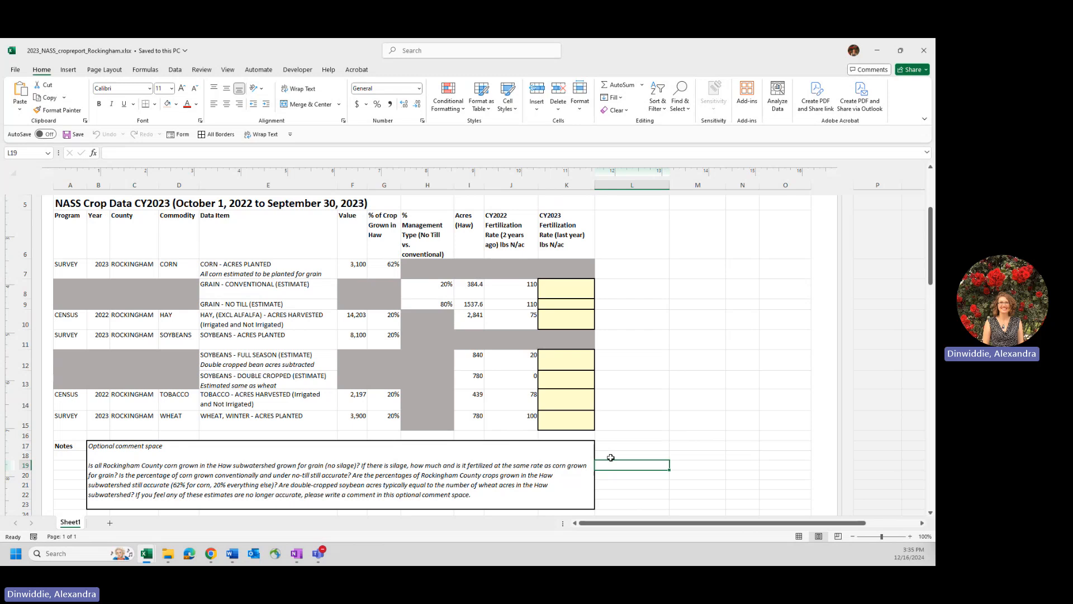
left_click(513, 495)
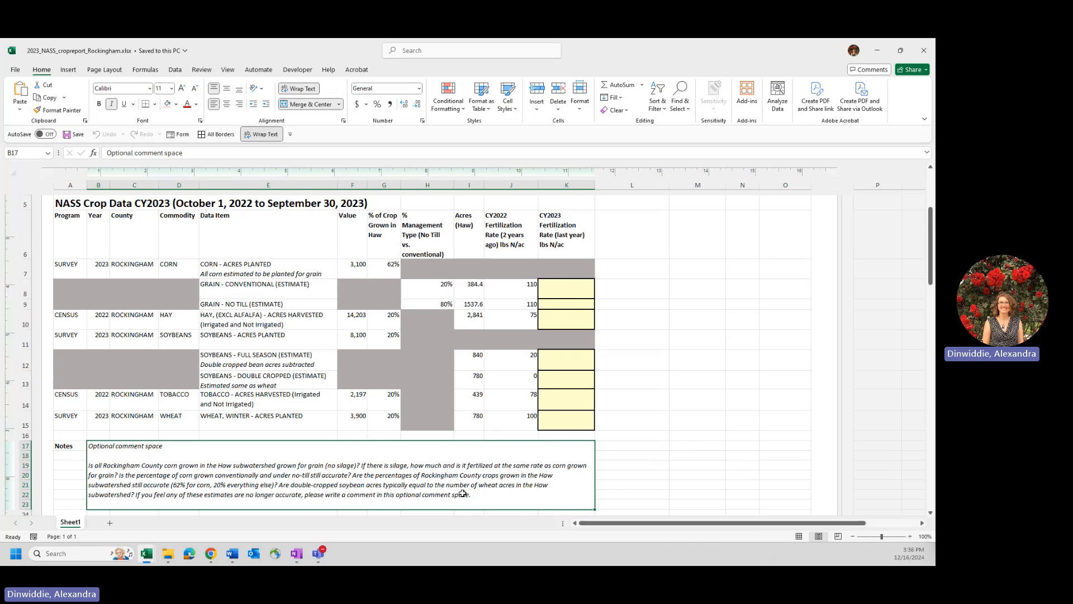
- Review the crop estimates and fertilization rate columns once more together with the comment box in the Notes section
scroll(469, 492, "down", 1)
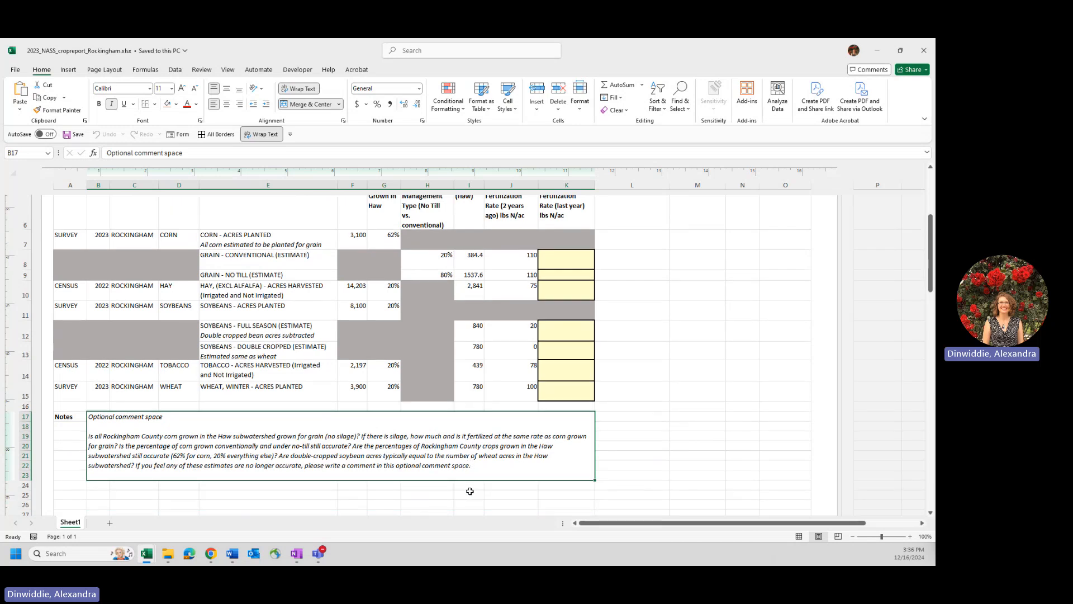
left_click(744, 426)
scroll(698, 421, "up", 1)
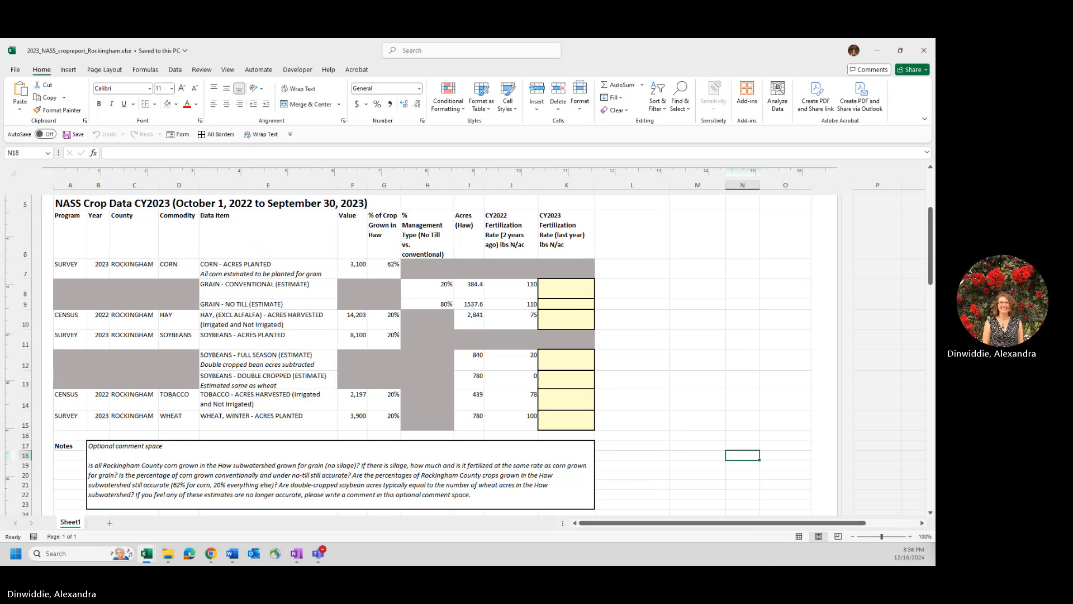
left_click(604, 436)
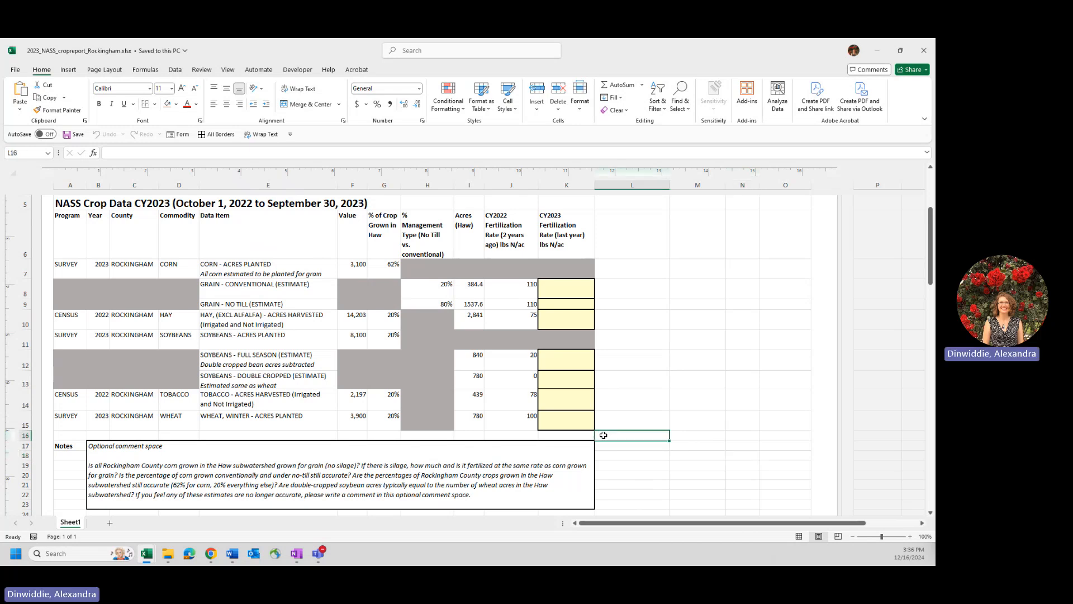
scroll(604, 435, "down", 1)
left_click(449, 429)
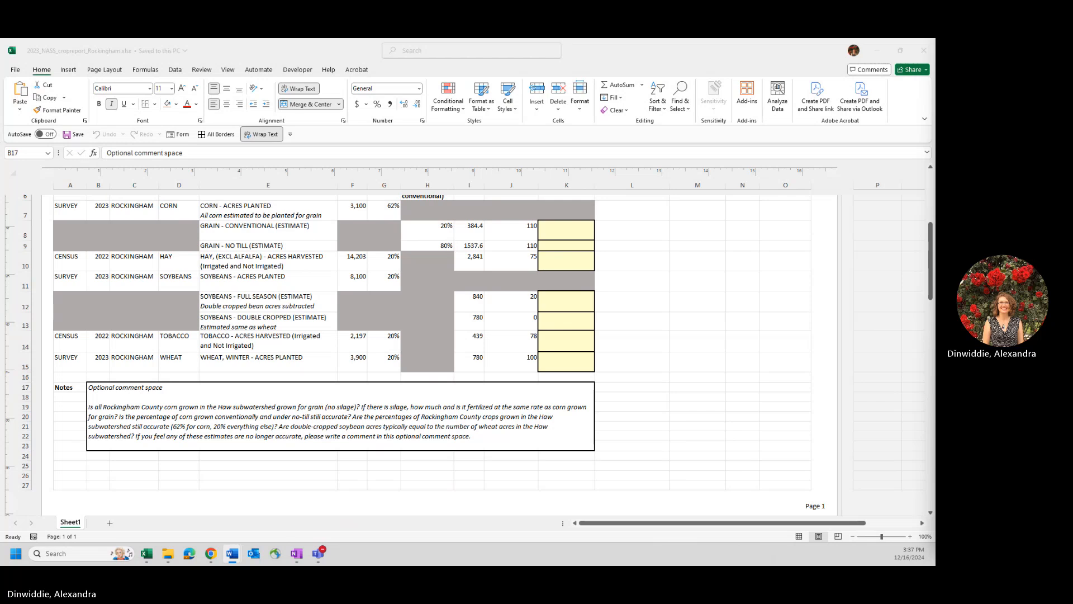
left_click(658, 337)
scroll(658, 336, "up", 1)
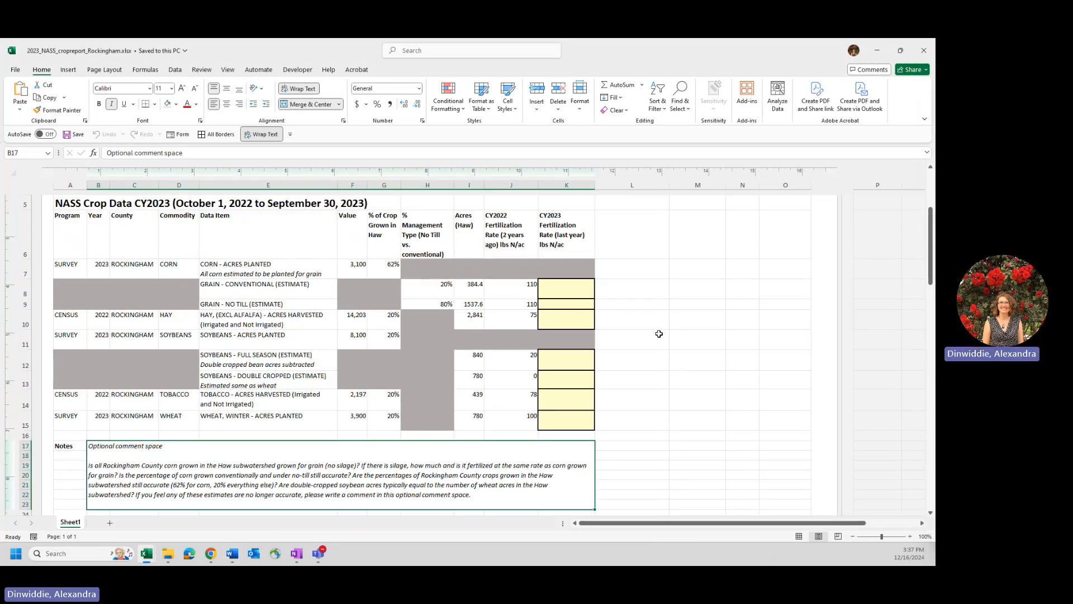
- Trace the conventional grain acres formula from the corn value, the Haw crop percentage and the conventional management share
scroll(705, 325, "up", 1)
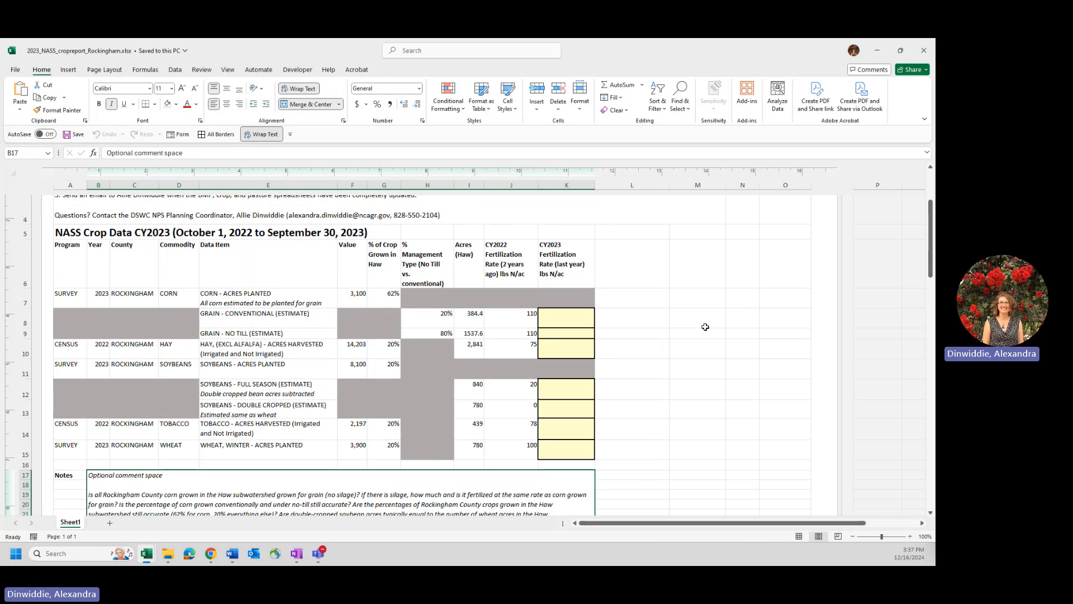
left_click(355, 303)
left_click(388, 298)
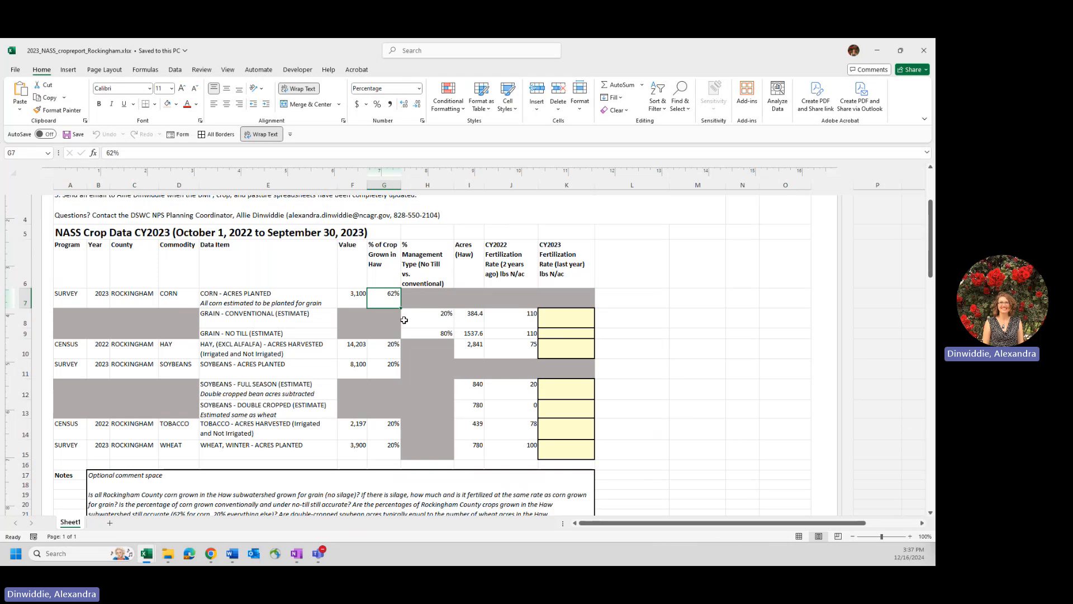
left_click(354, 298)
left_click(377, 296)
left_click(430, 319)
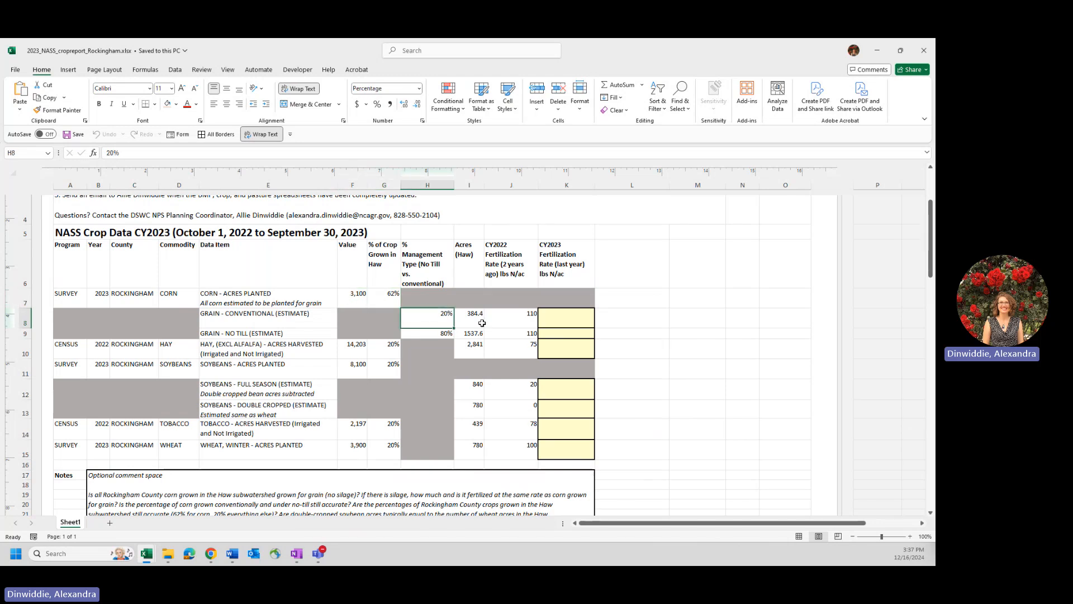
left_click(468, 314)
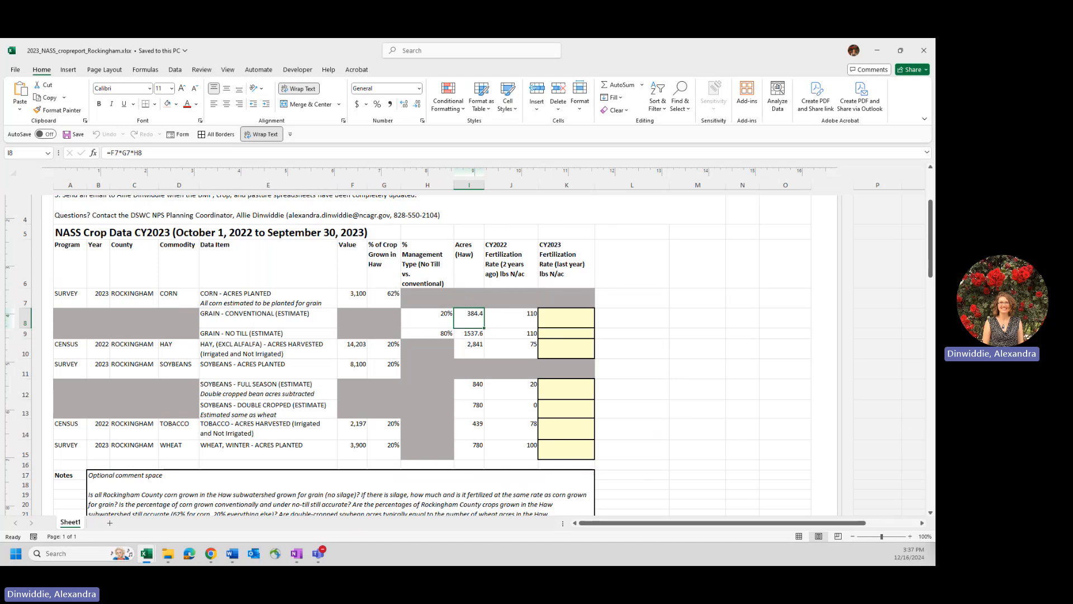
key("alt+Tab")
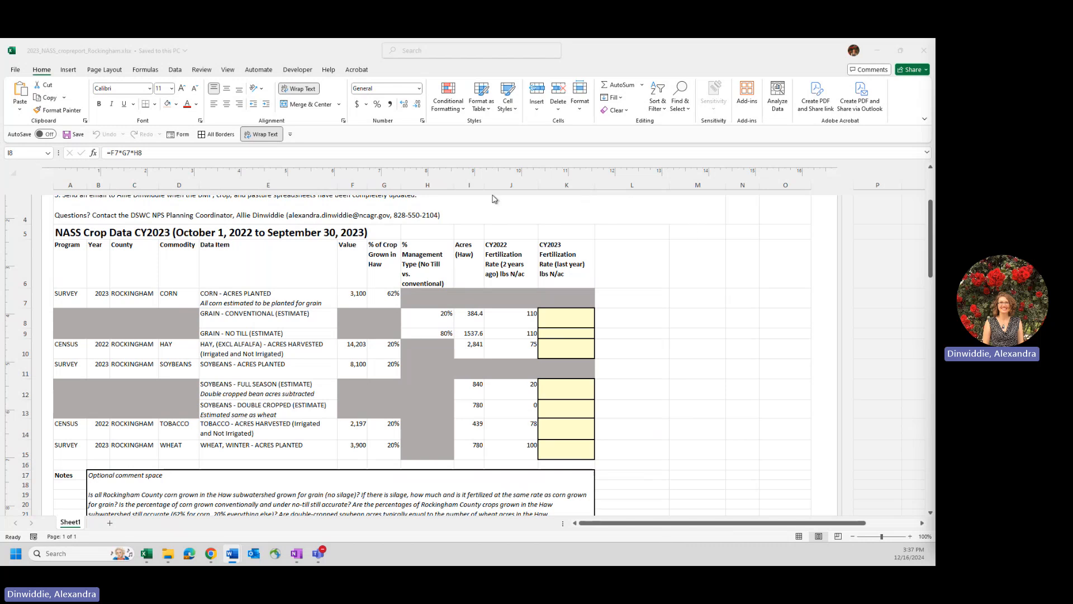
- Examine the whole % of Crop Grown in Haw column from the table header down to the Notes section
left_click(385, 185)
scroll(385, 184, "up", 1)
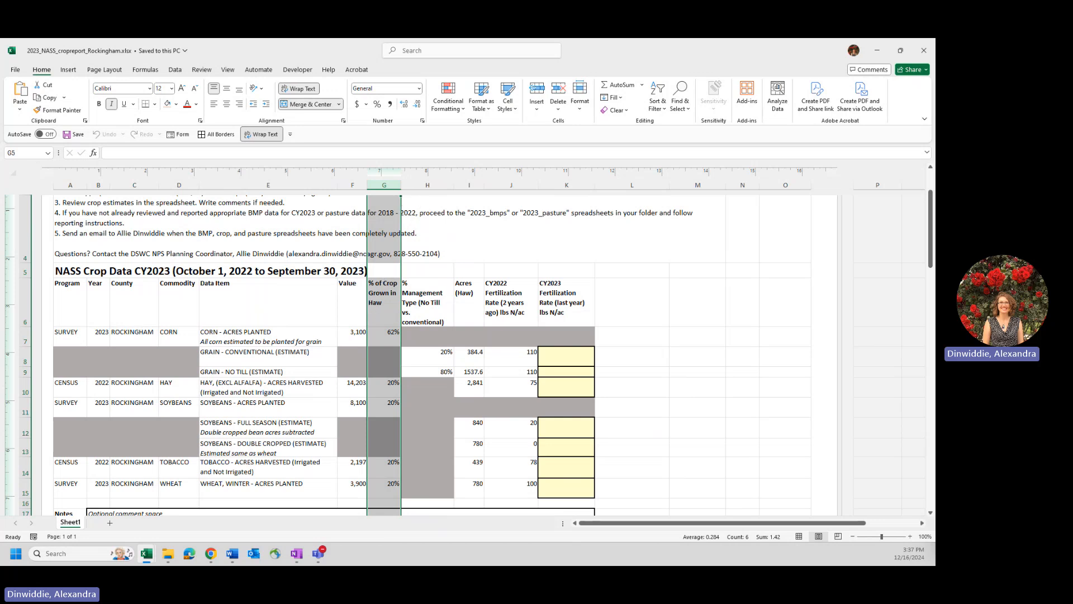
key("alt+Tab")
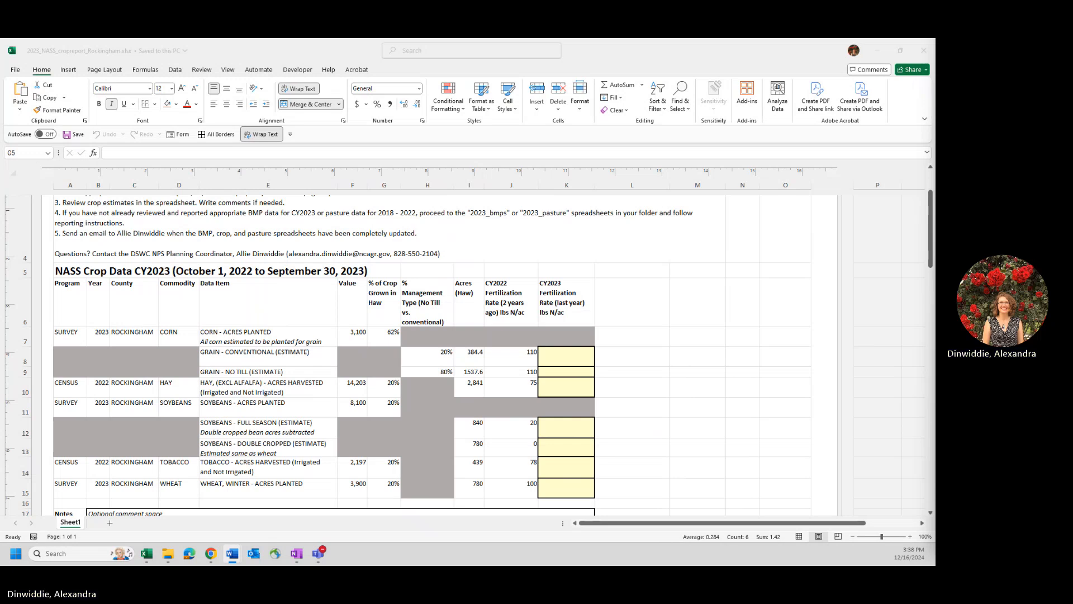
key("alt+Tab")
scroll(427, 432, "down", 2)
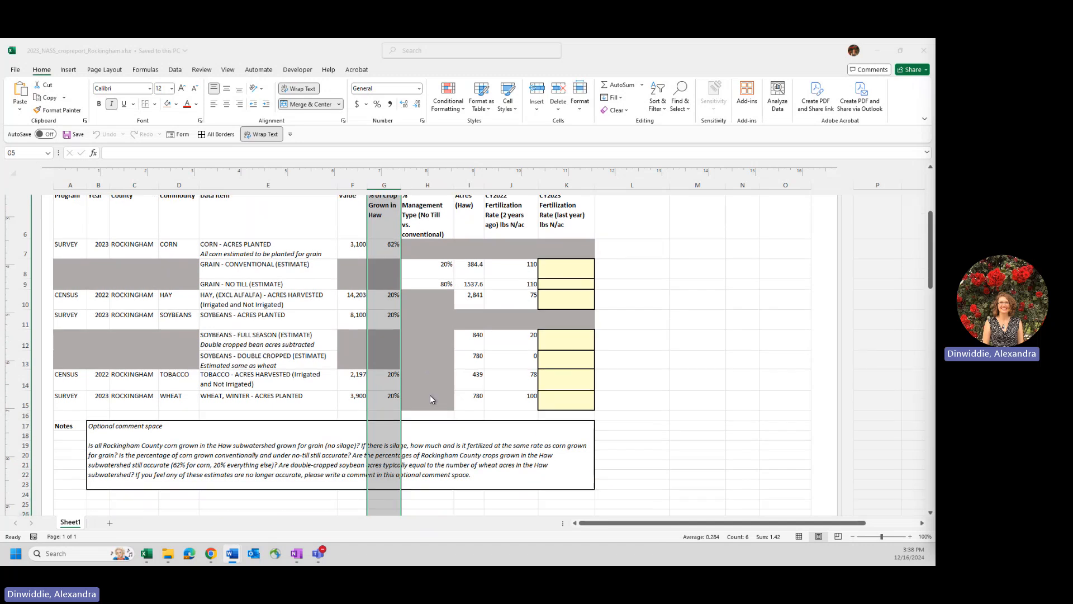
- Examine the conventional and no-till grain estimate items, followed by the full season and double cropped soybean estimate items
left_click_drag(270, 273, 269, 285)
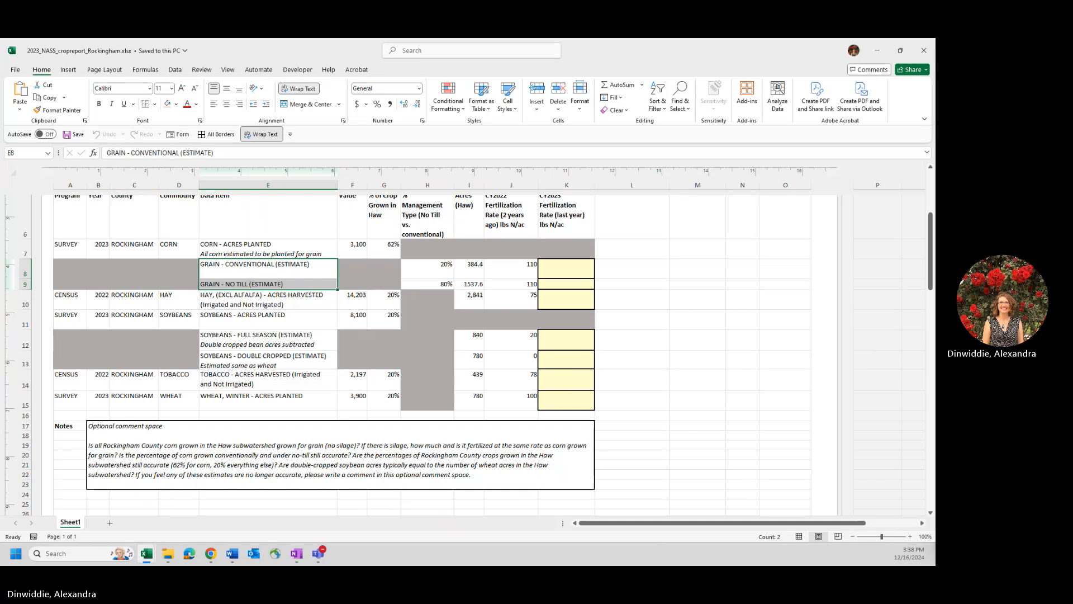
key("alt+Tab")
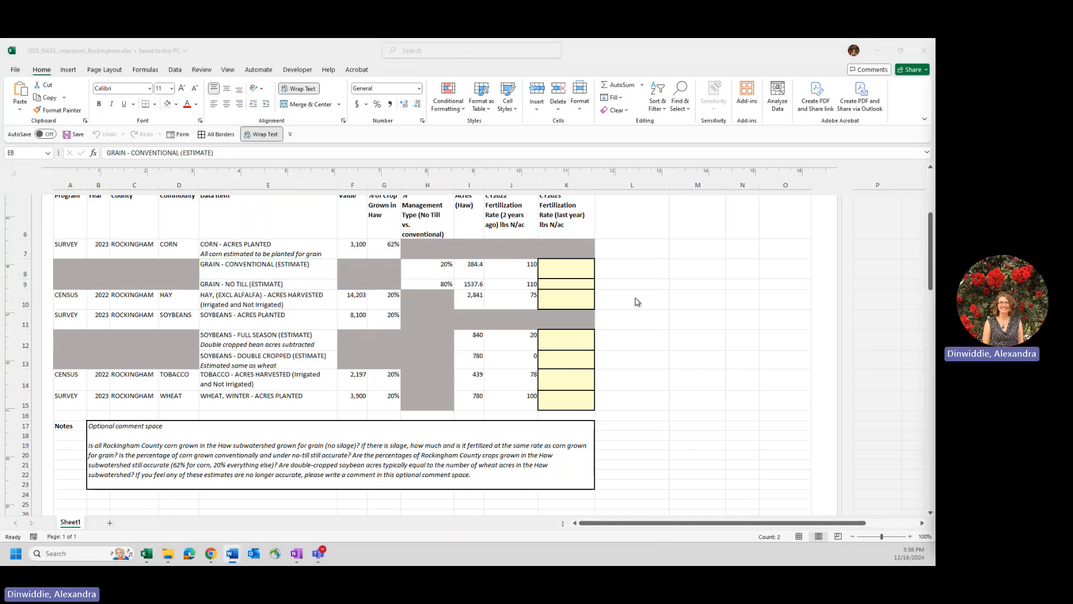
left_click(252, 338)
left_click_drag(264, 340, 272, 361)
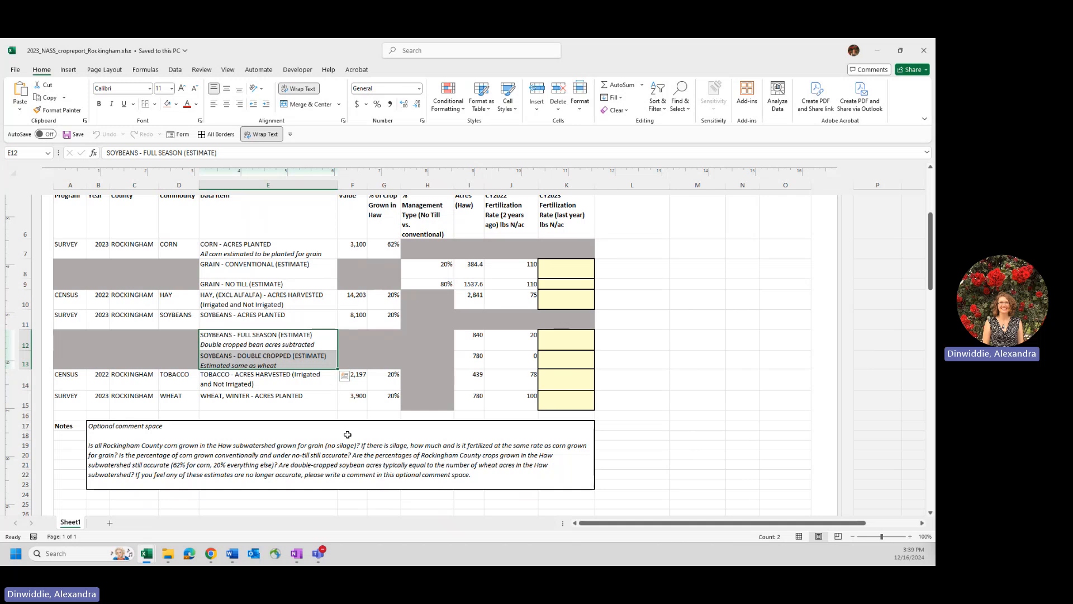
key("alt+Tab")
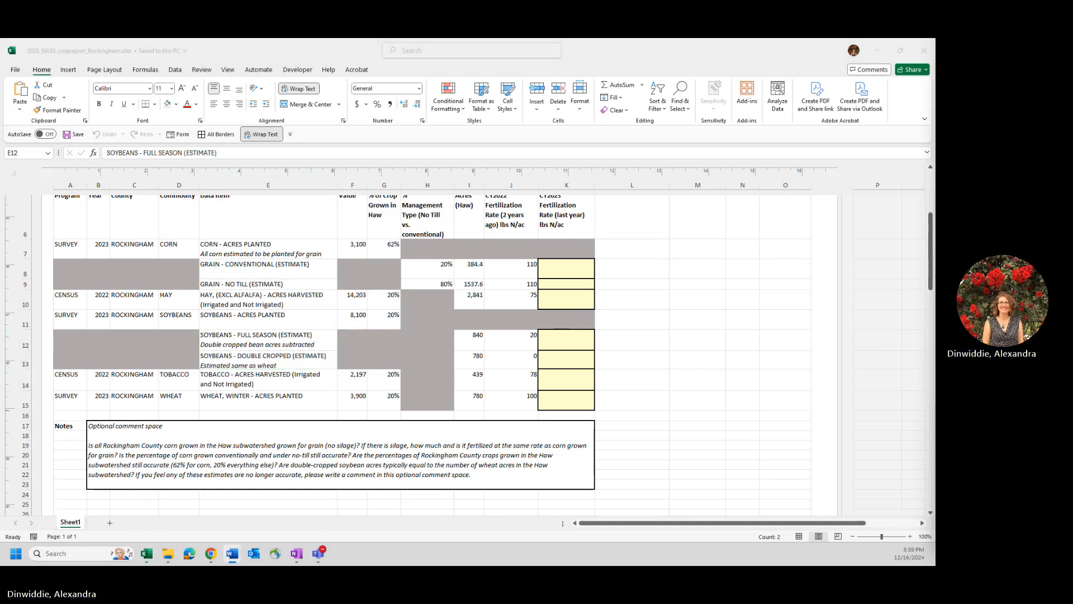
key("alt+Tab")
- Compare the CY2022 and CY2023 fertilization rate columns, selecting them together and each on its own
scroll(676, 271, "up", 1)
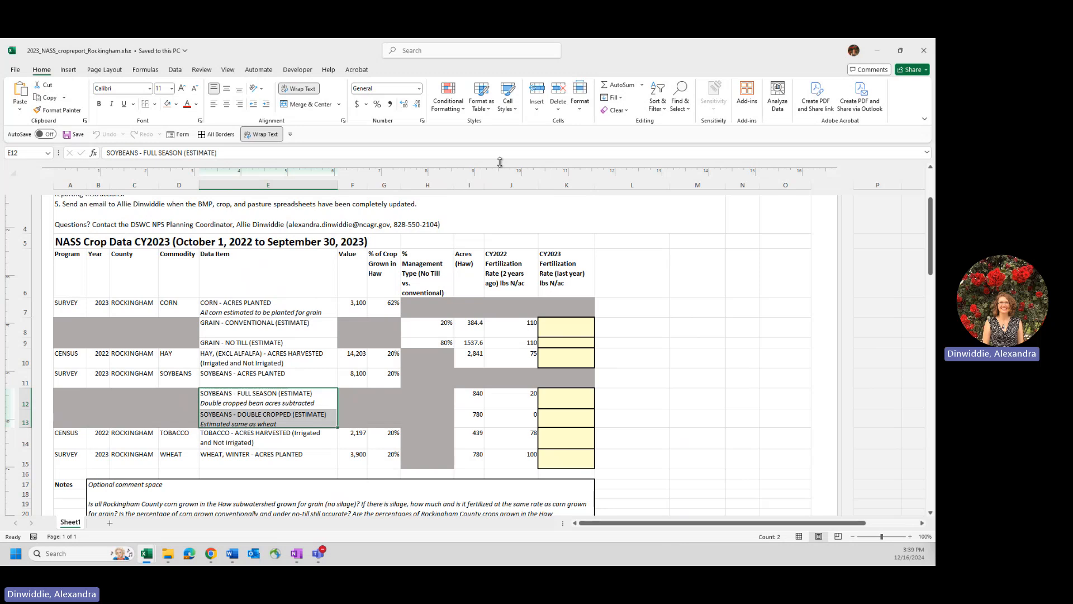
left_click_drag(511, 185, 568, 200)
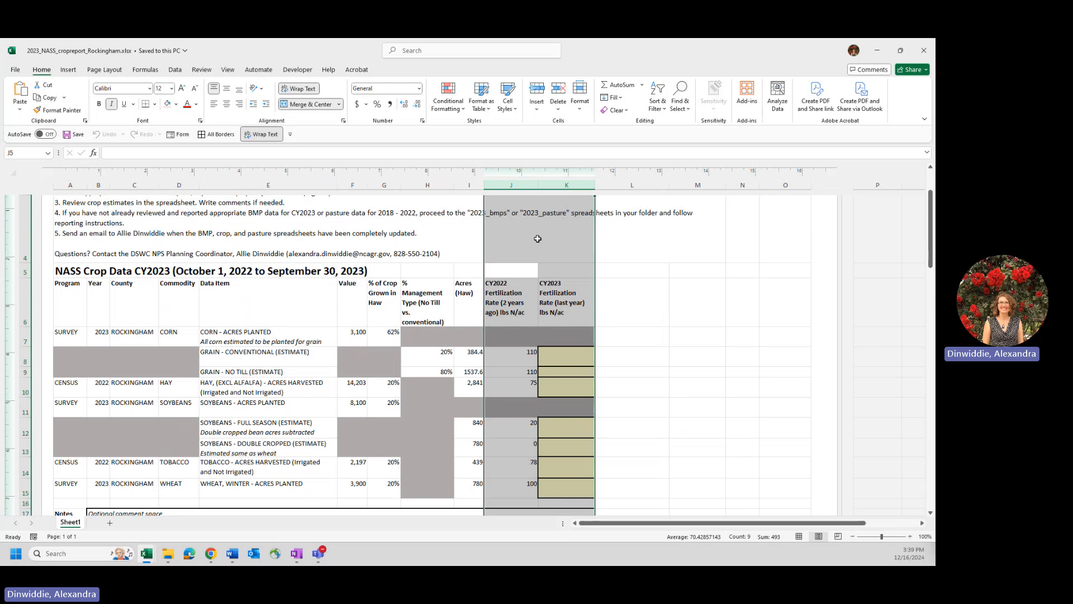
left_click(514, 185)
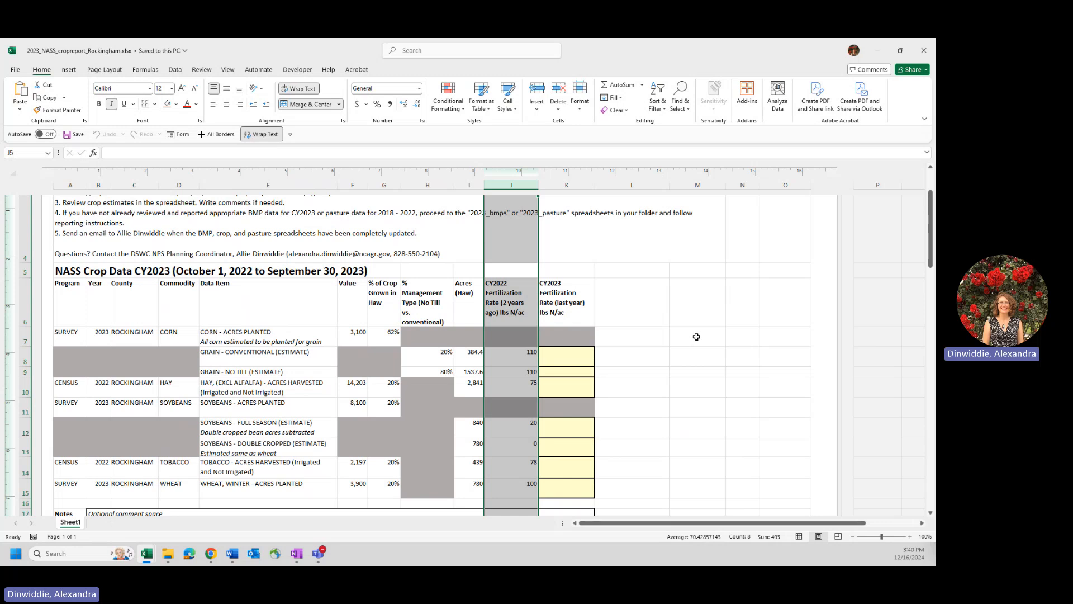
left_click(745, 355)
left_click(555, 283)
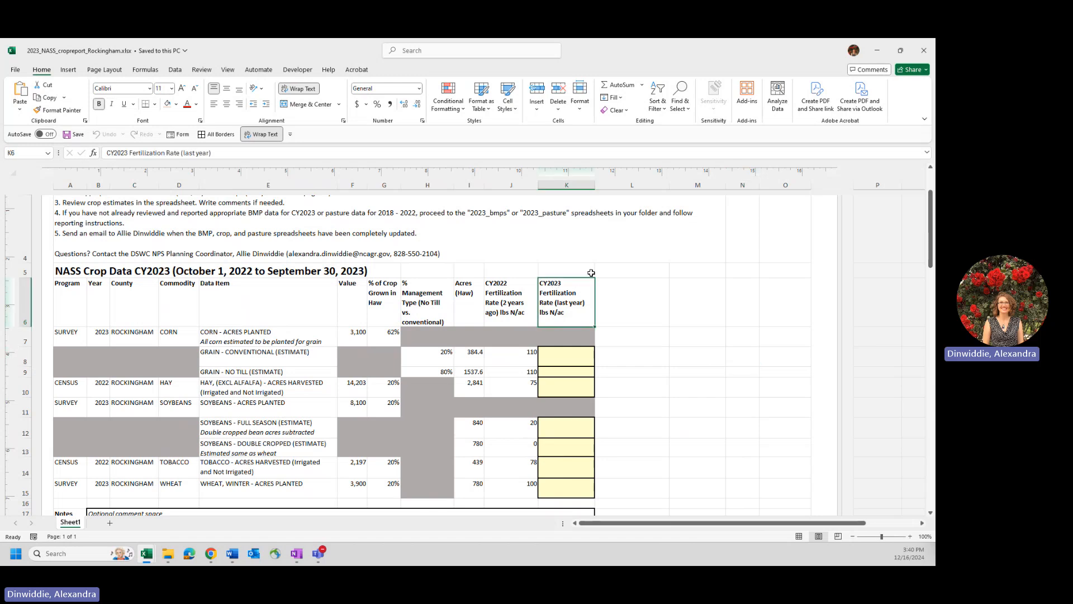
left_click(576, 182)
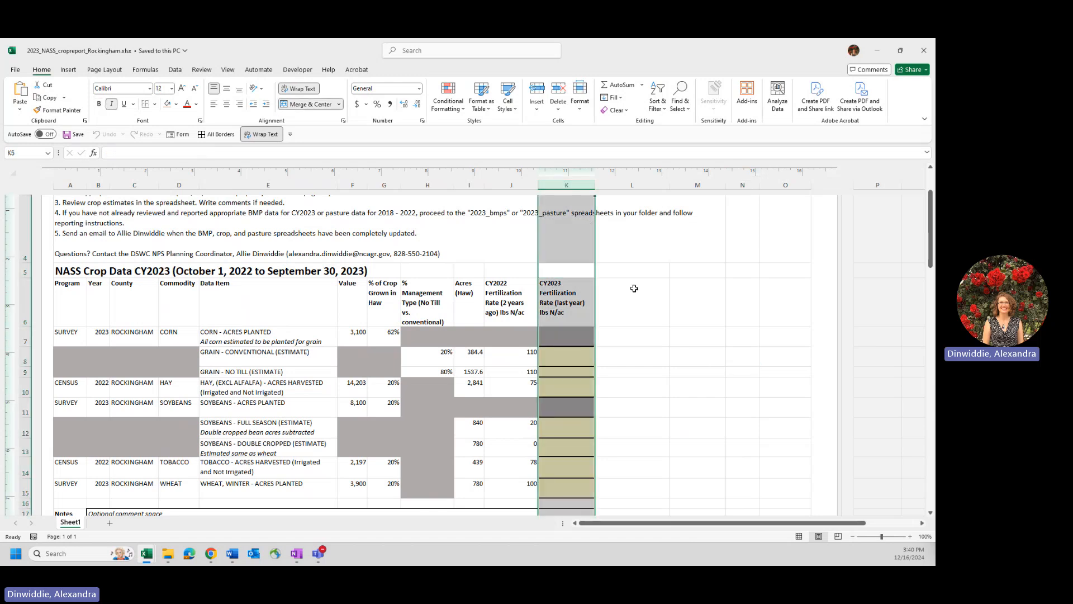
scroll(642, 302, "down", 1)
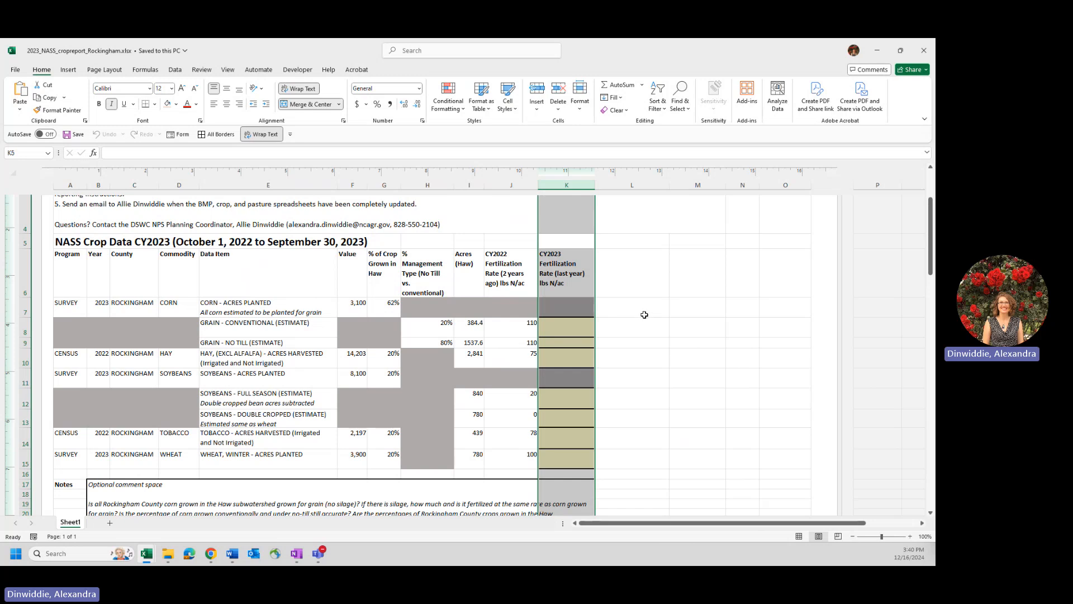
key("alt+Tab")
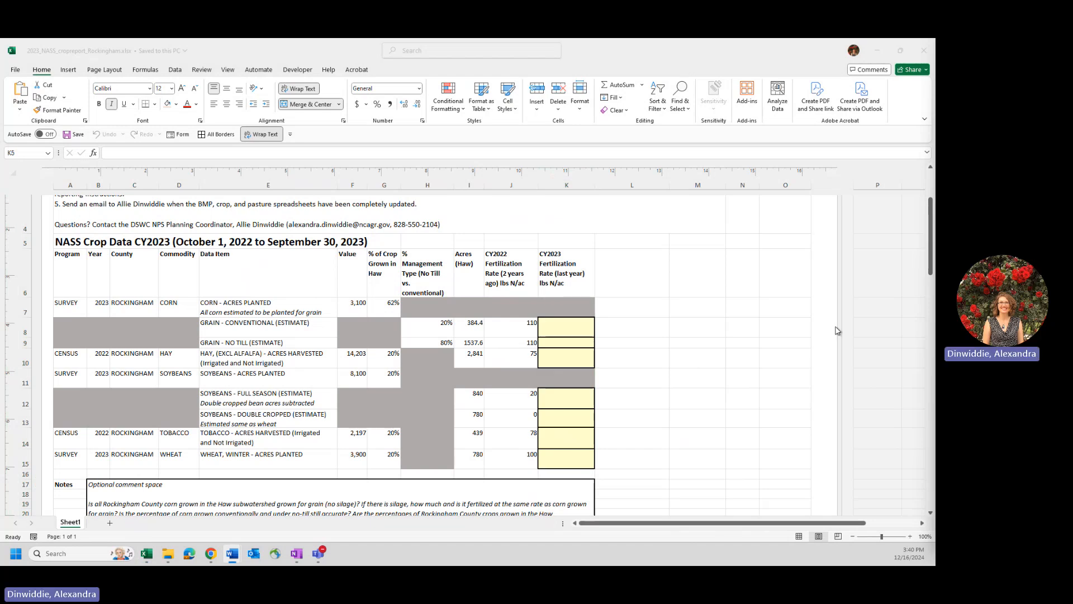
- Check the yellow CY2023 fertilization rate cells once more and move the selection to the empty cell beside the corn row
left_click(578, 188)
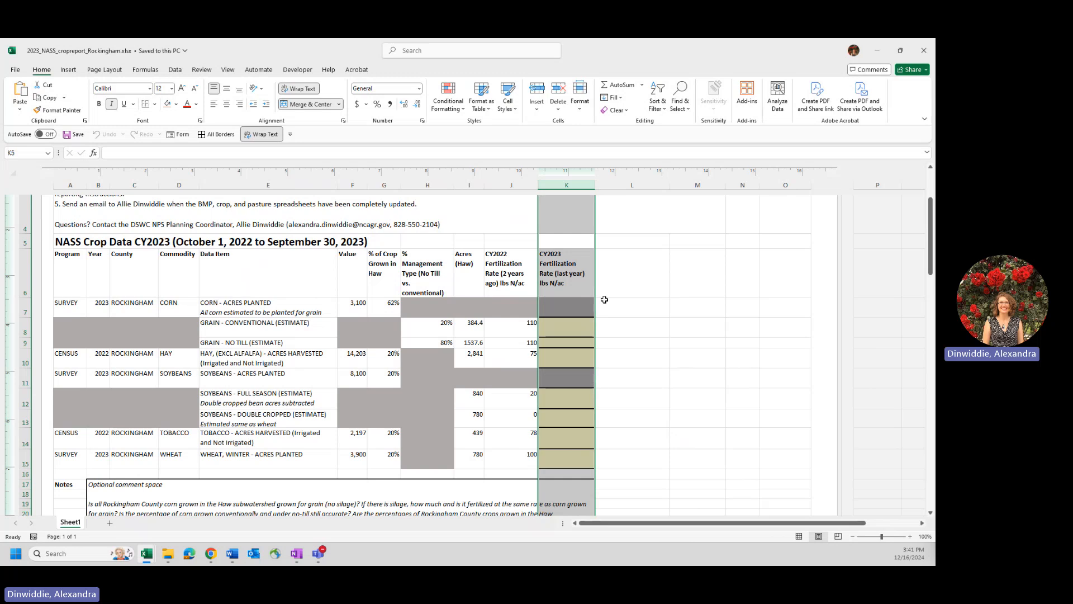
scroll(621, 414, "down", 2)
scroll(621, 413, "up", 1)
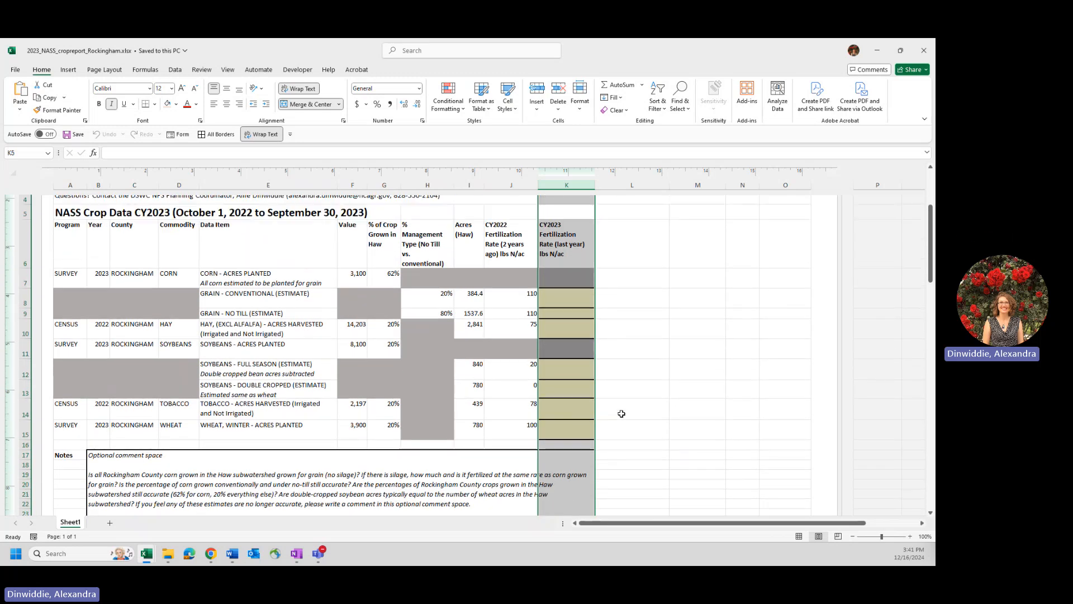
left_click(661, 346)
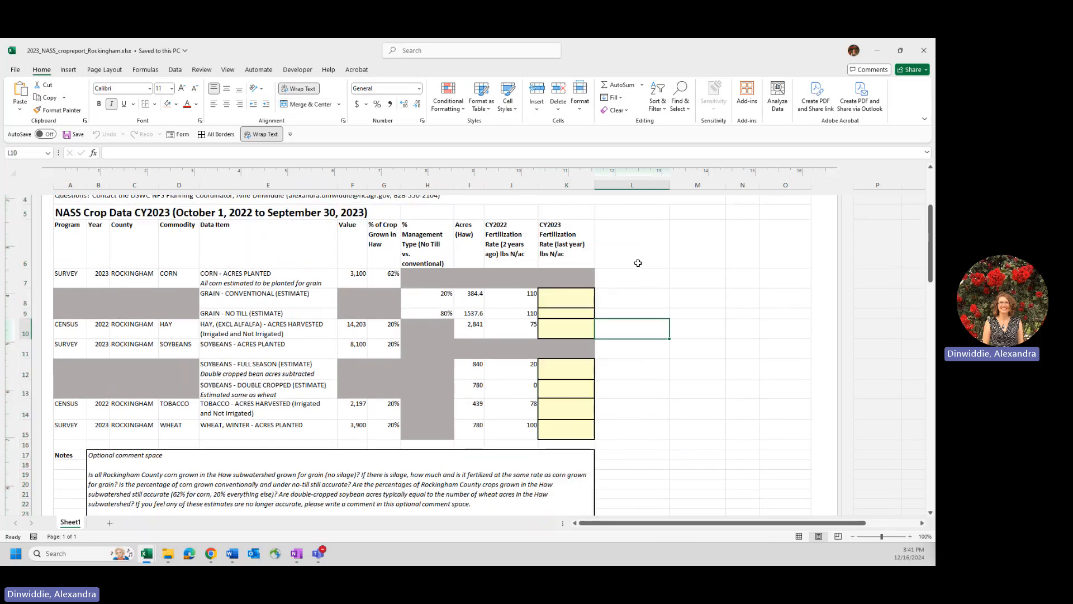
left_click(638, 262)
left_click(621, 284)
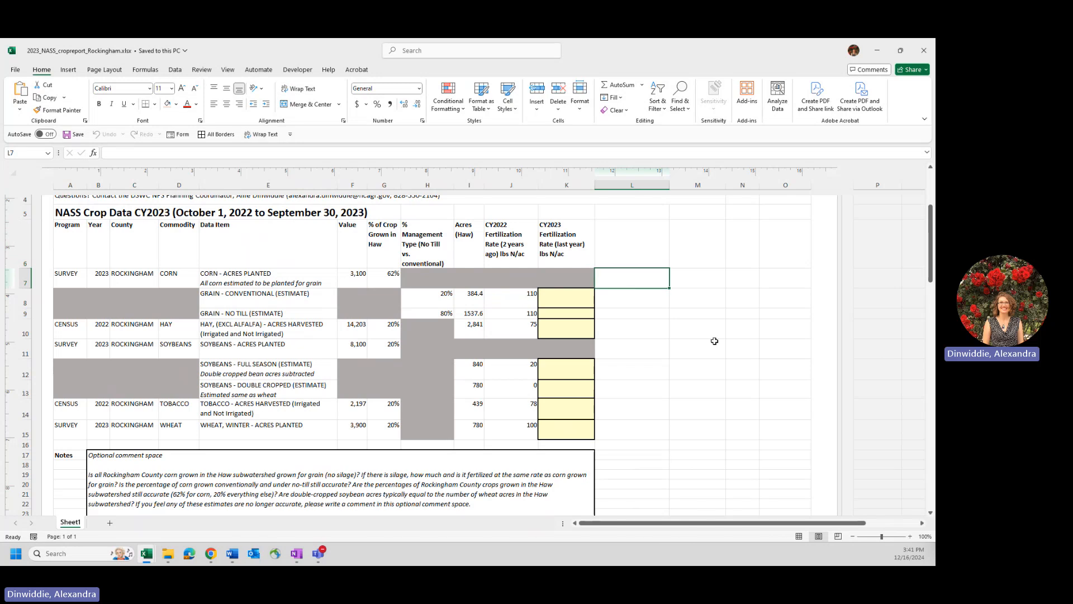
key("alt+Tab")
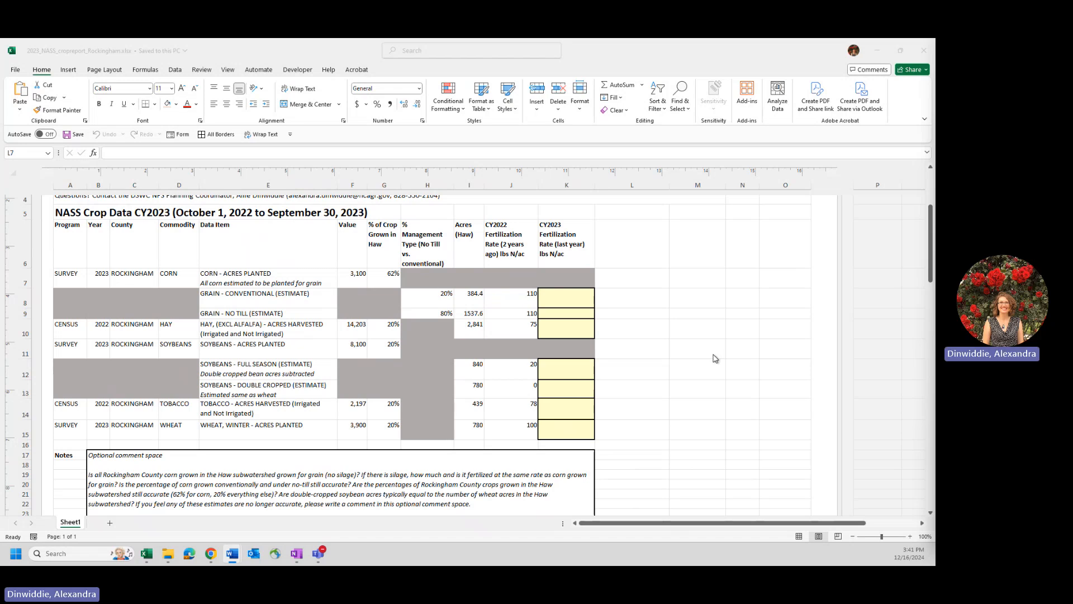
- Review the county data report from the reporting instructions through the crop table to the optional comment space
scroll(719, 361, "up", 5)
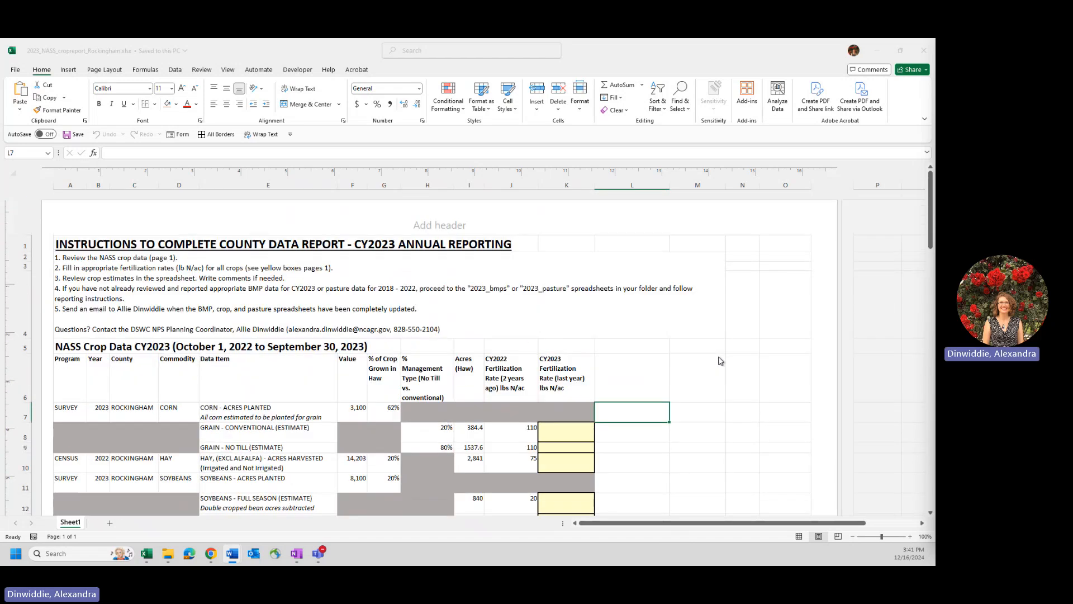
scroll(719, 361, "down", 3)
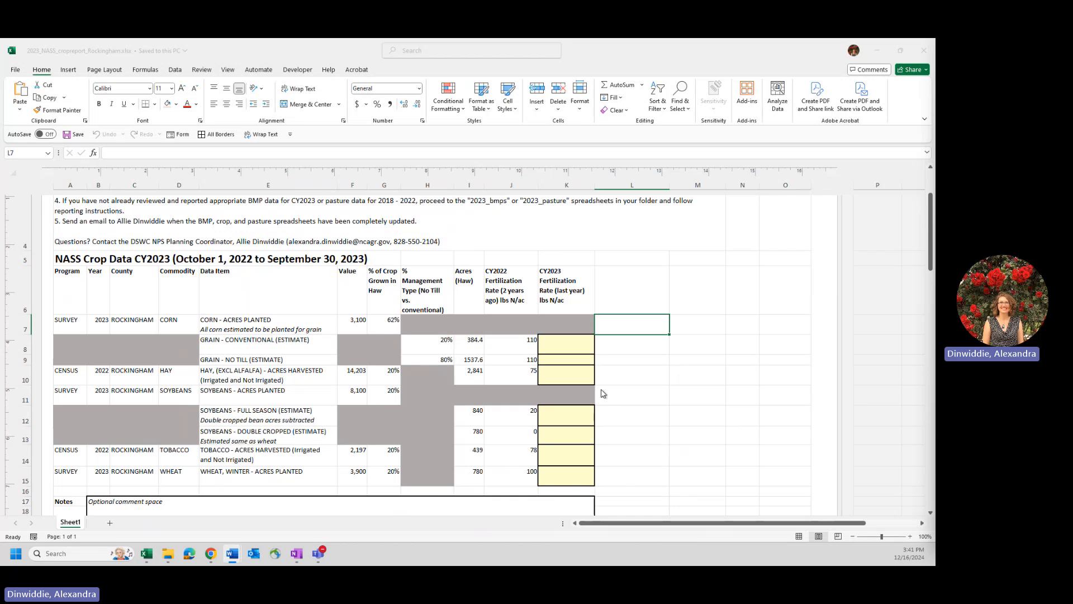
scroll(599, 394, "up", 2)
scroll(600, 394, "up", 1)
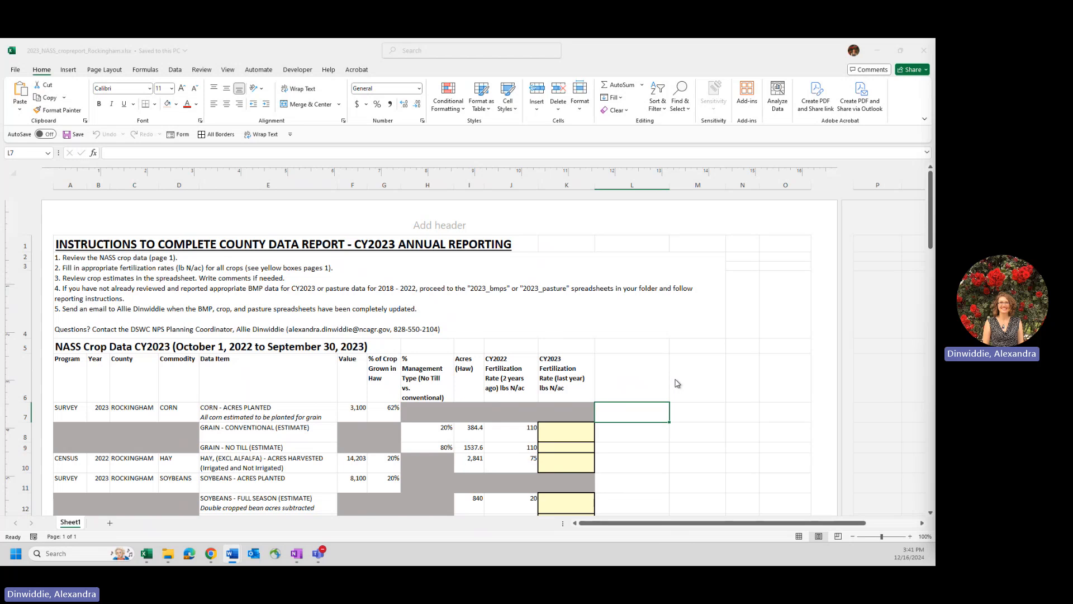
scroll(749, 374, "down", 4)
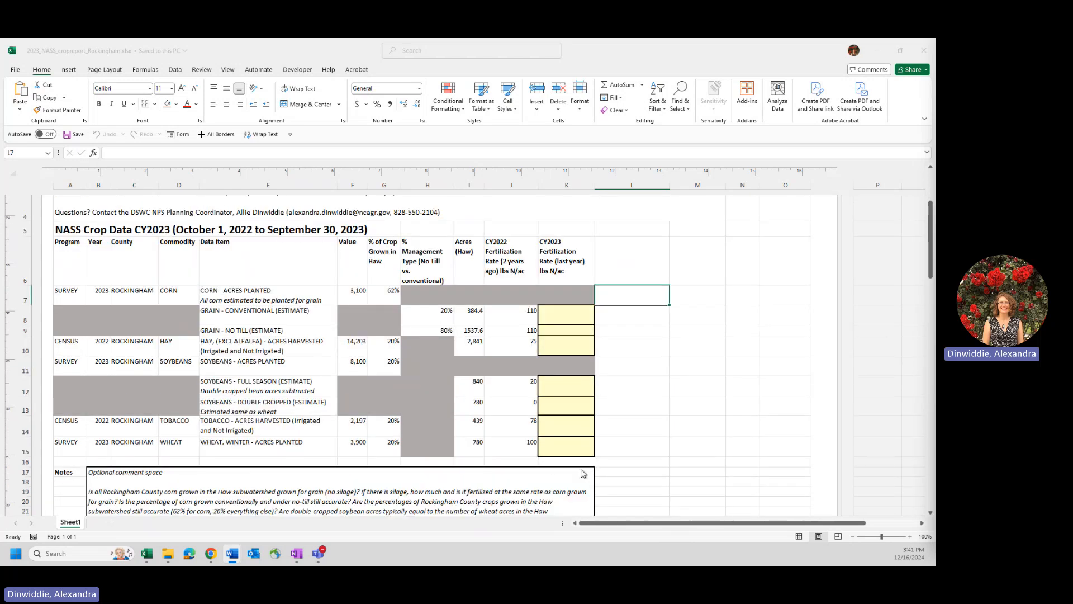
scroll(582, 473, "down", 2)
scroll(582, 473, "down", 3)
scroll(581, 473, "up", 4)
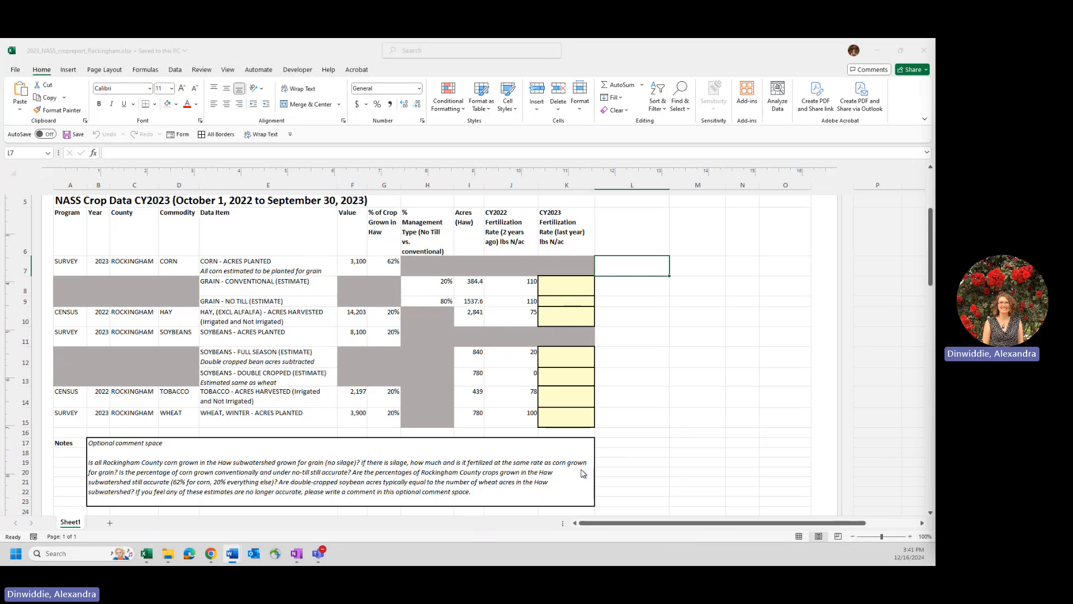
scroll(582, 473, "up", 3)
scroll(582, 473, "up", 2)
scroll(581, 474, "down", 4)
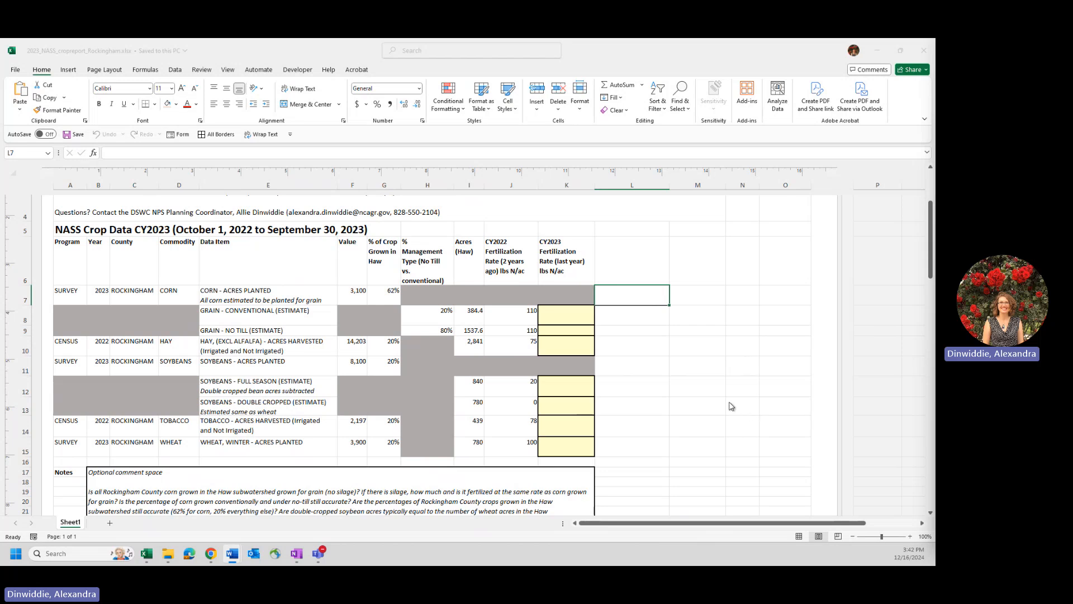
scroll(698, 367, "up", 3)
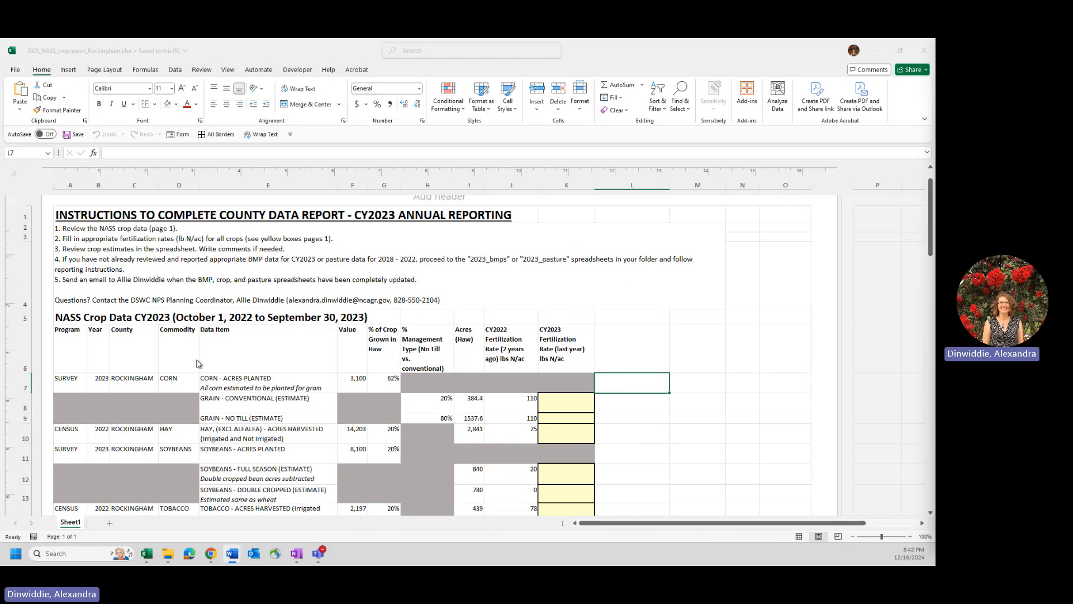
- Select the corn acres planted row across the table and compare it with the silage question in the Notes section
left_click(145, 391)
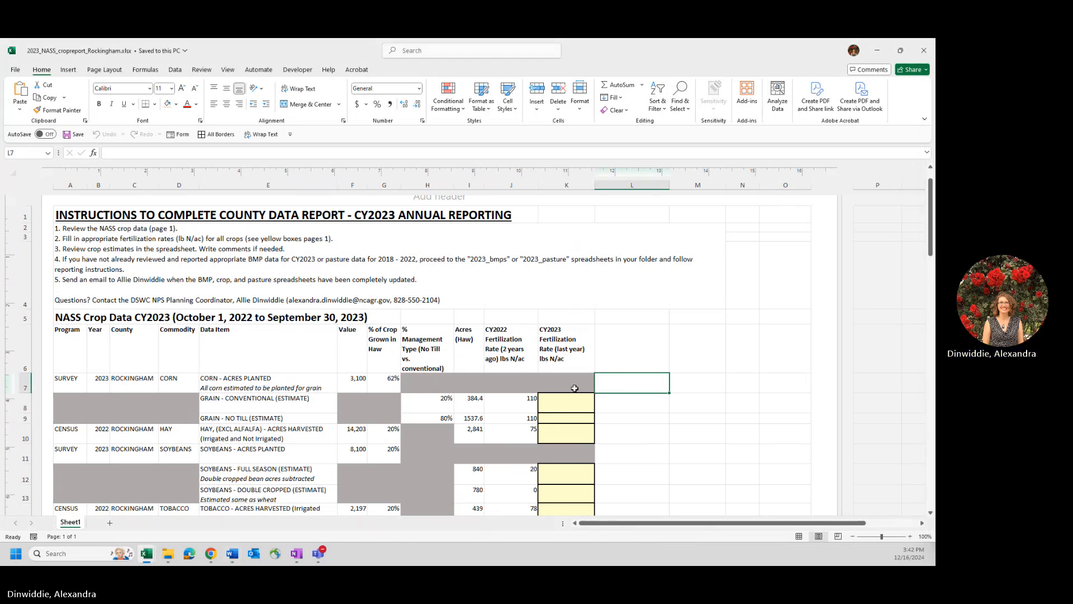
left_click_drag(54, 384, 574, 384)
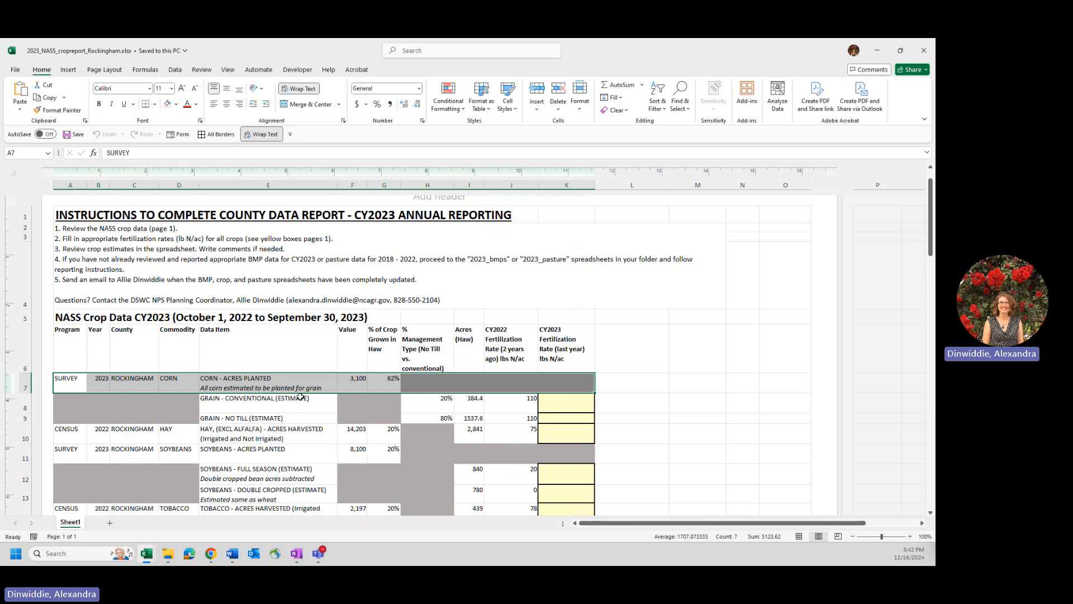
scroll(300, 396, "down", 3)
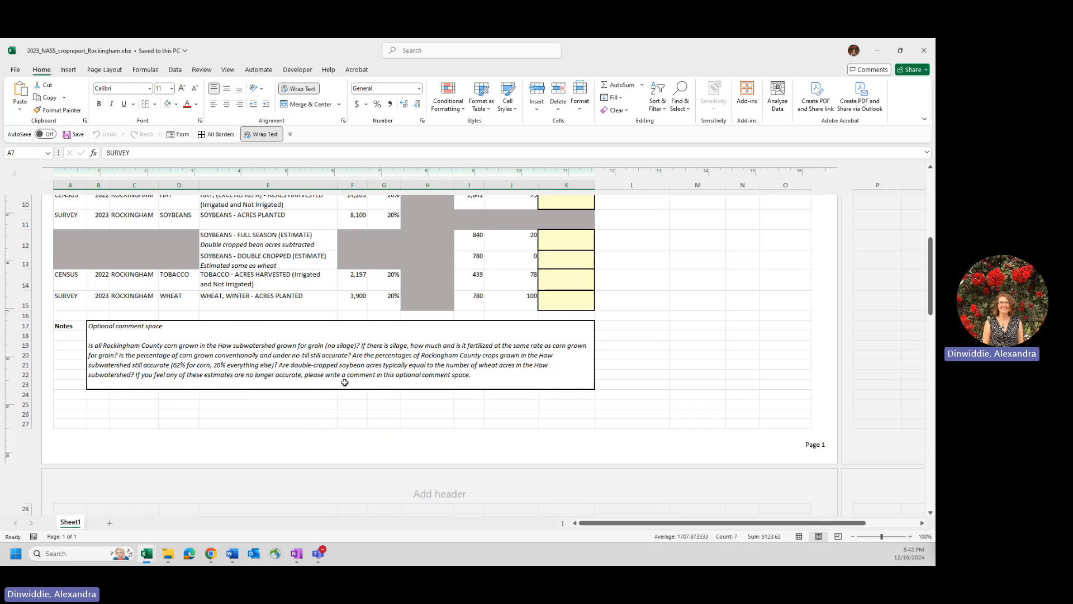
scroll(345, 382, "up", 3)
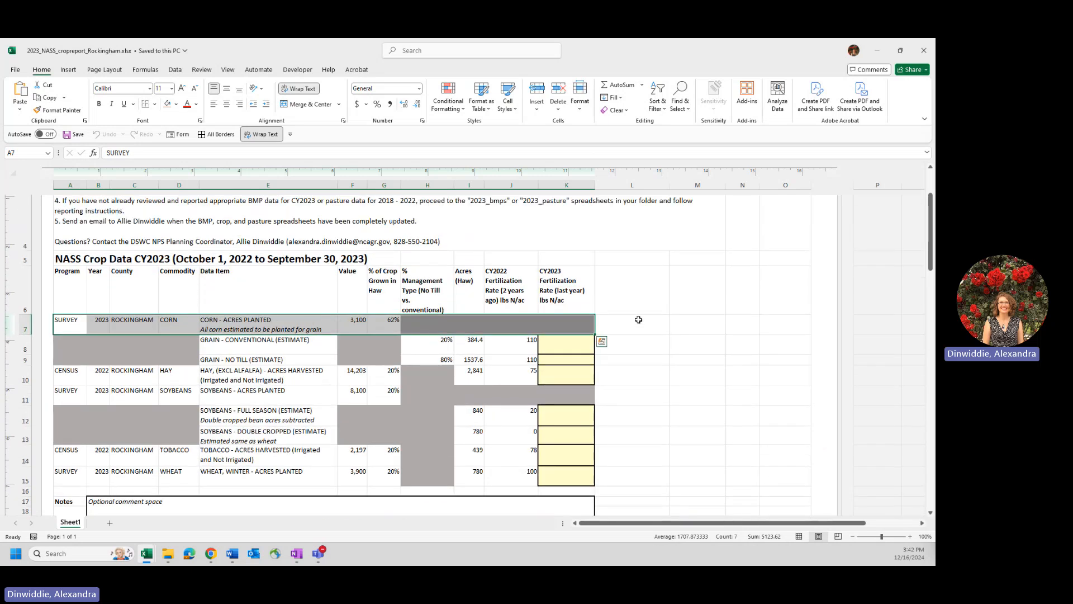
- Check the corn row's percentage grown in Haw, the conventional grain management percentage and its CY2022 fertilization rate
left_click(389, 320)
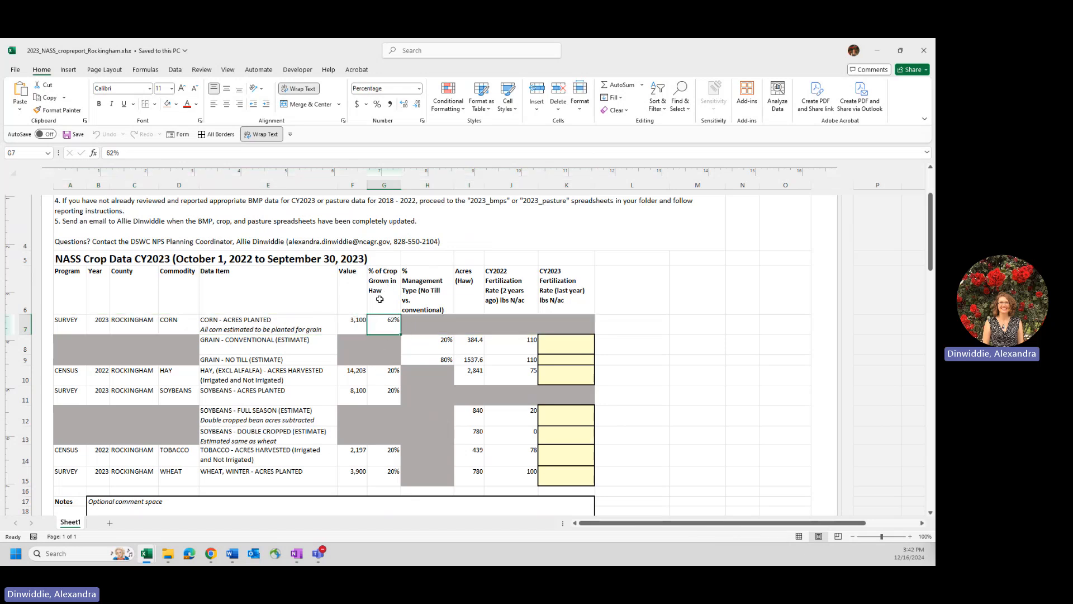
left_click(435, 343)
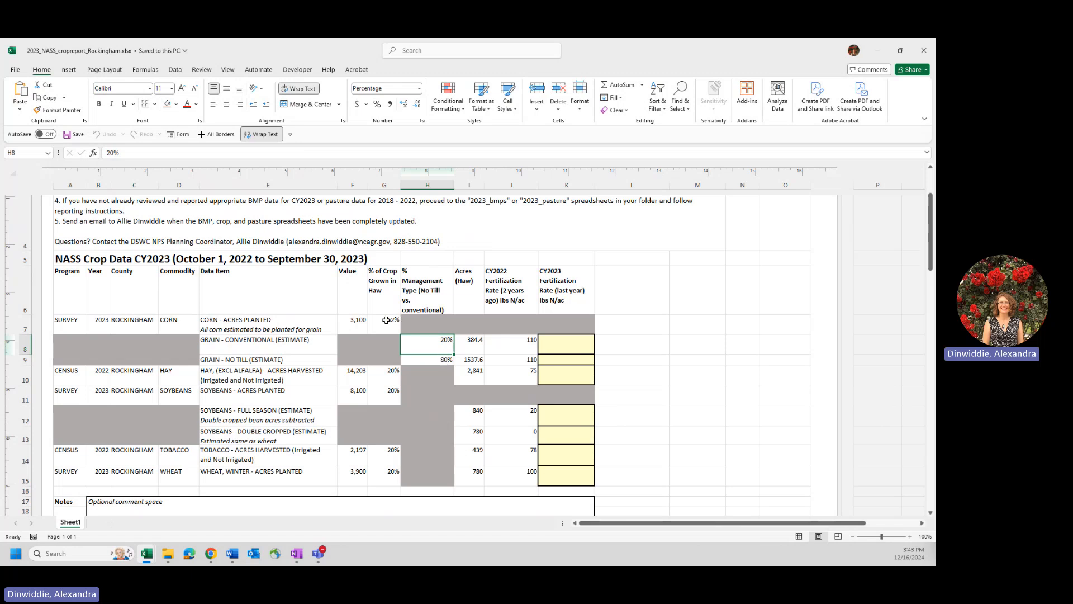
key("alt+Tab")
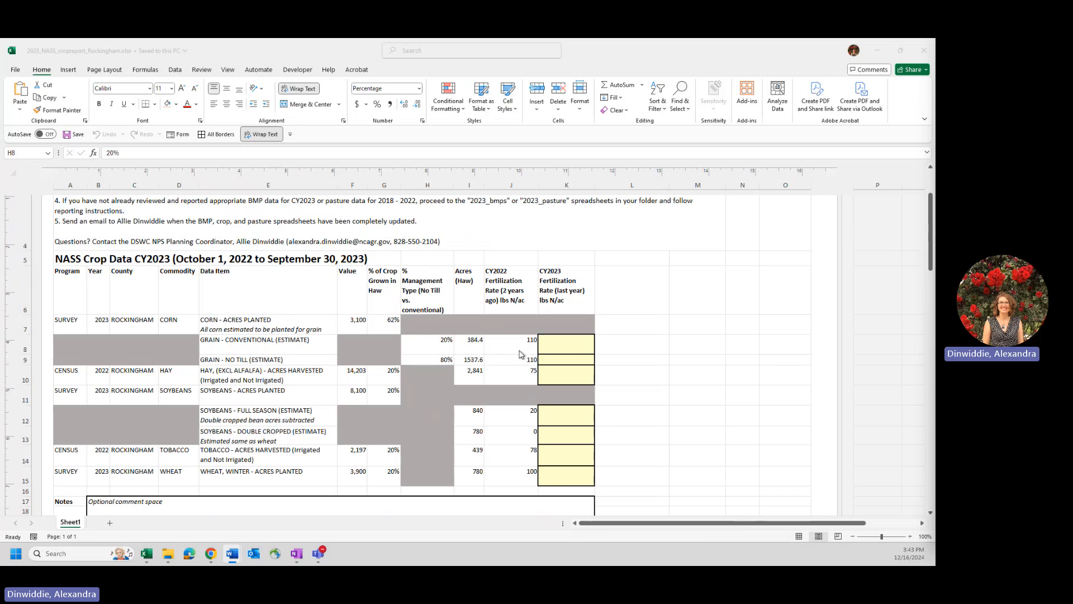
left_click(559, 352)
left_click(528, 347)
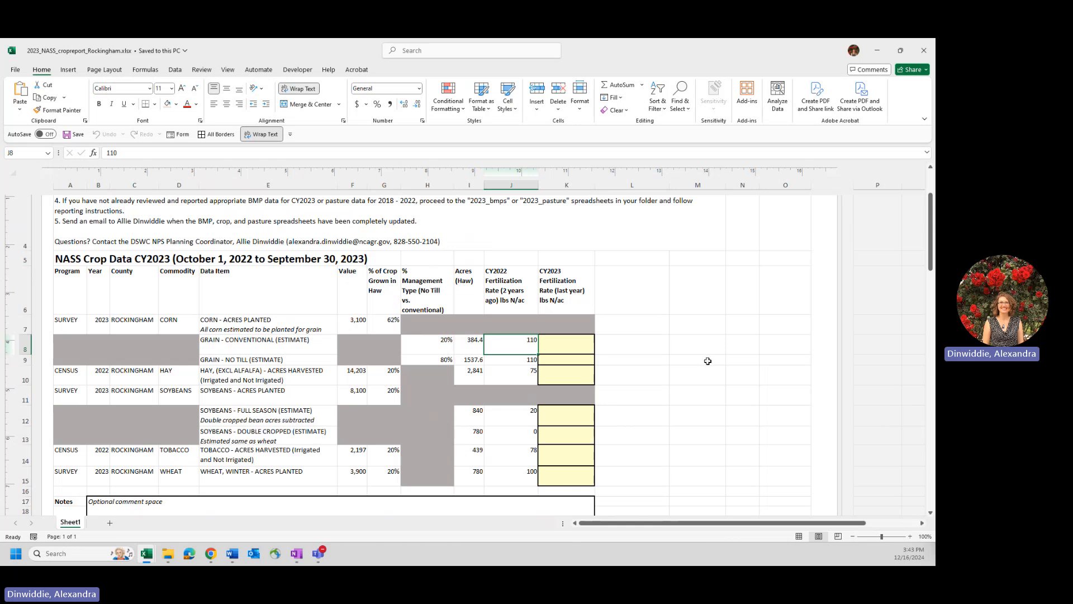
key("alt+Tab")
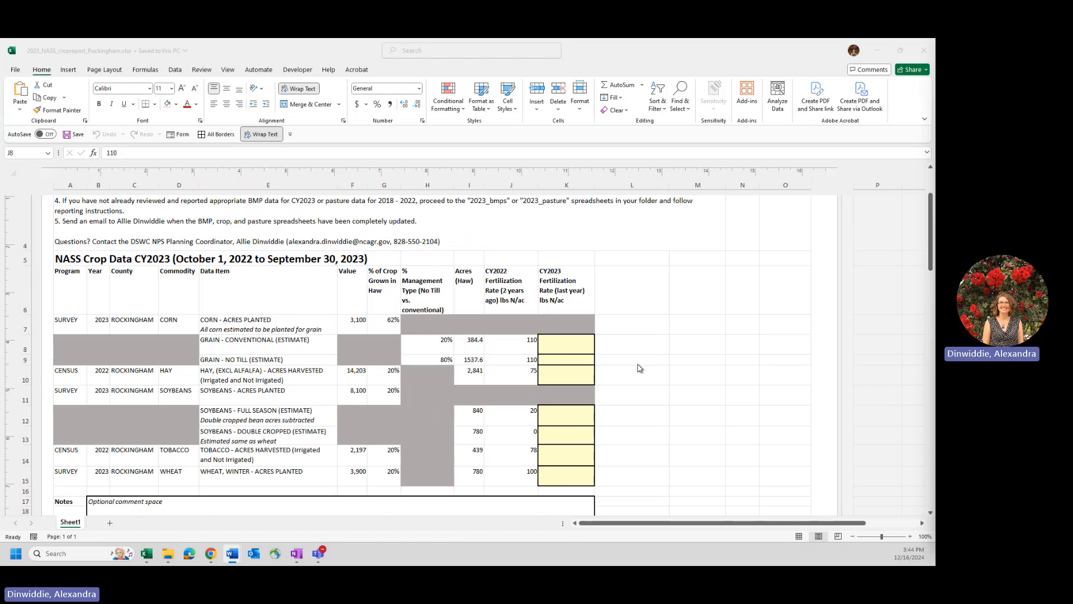
- Enter a CY2023 fertilization rate of 125 for both conventional and no-till grain corn
left_click(571, 346)
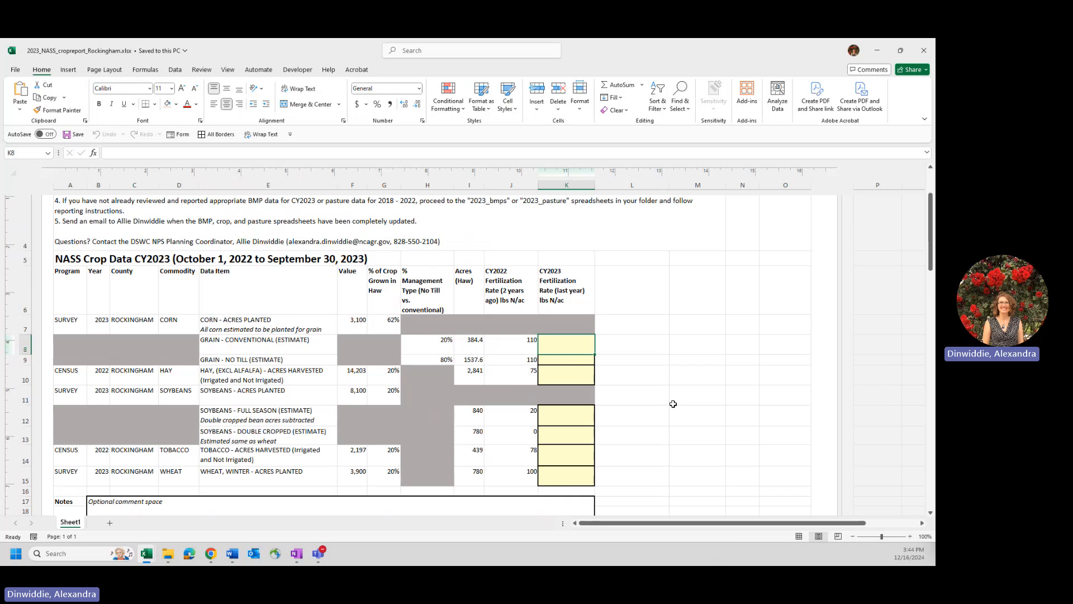
type("125")
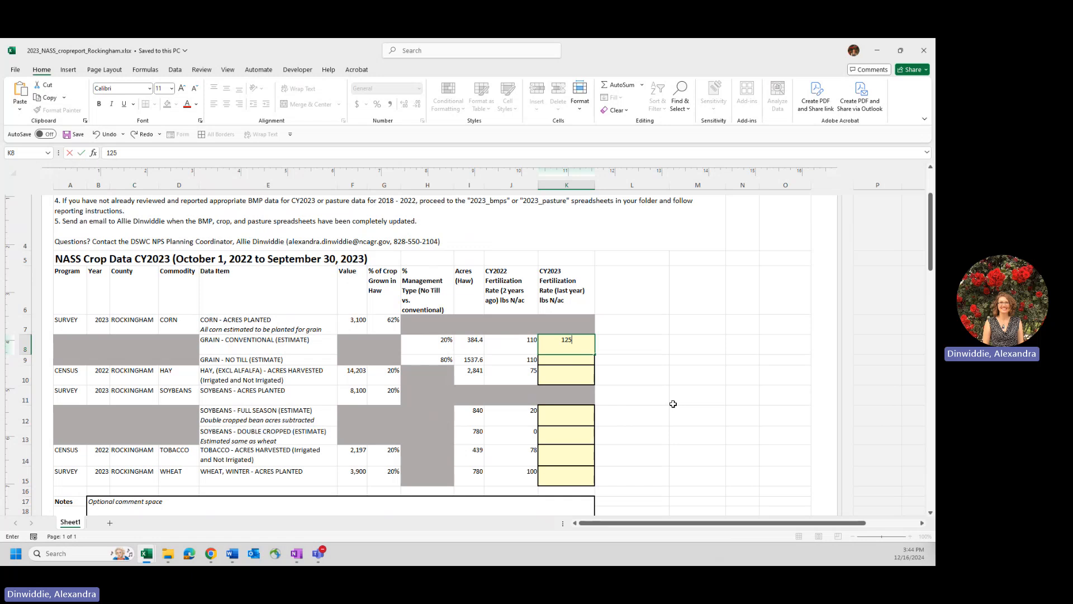
key("Return")
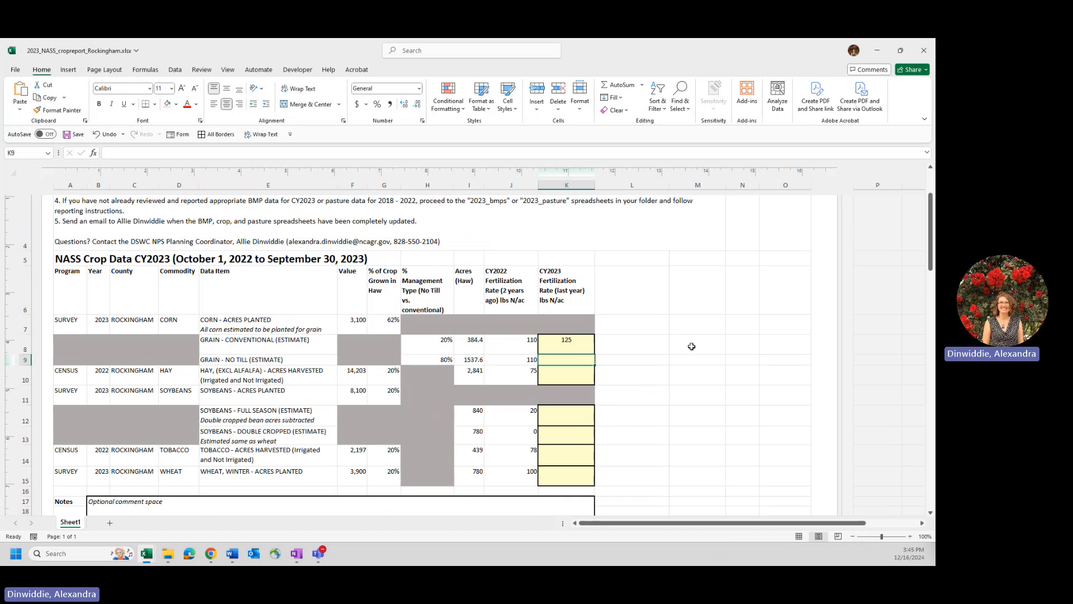
key("alt+Tab")
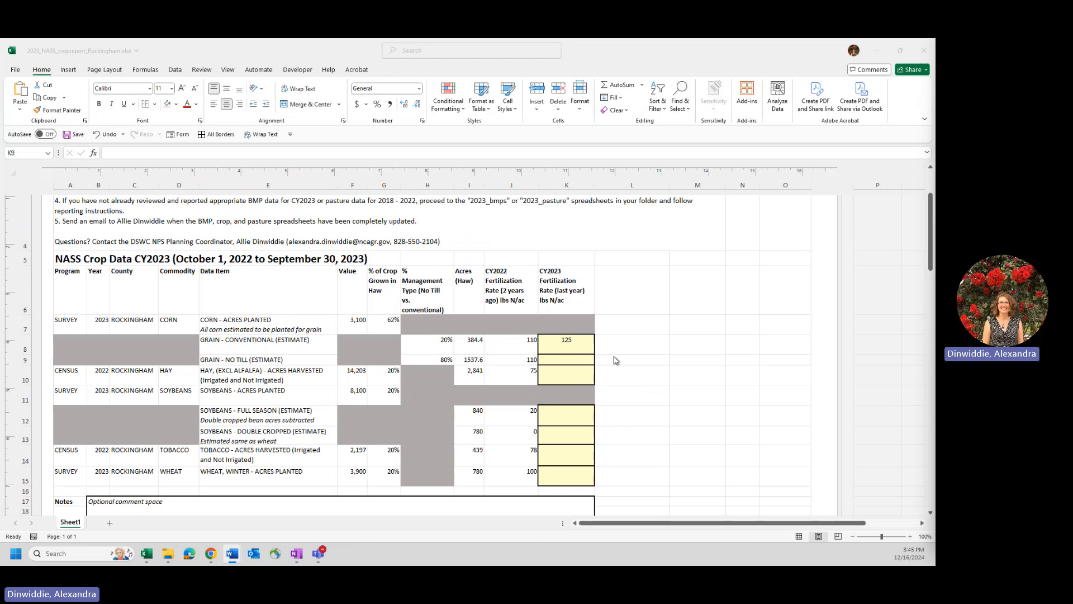
left_click(590, 360)
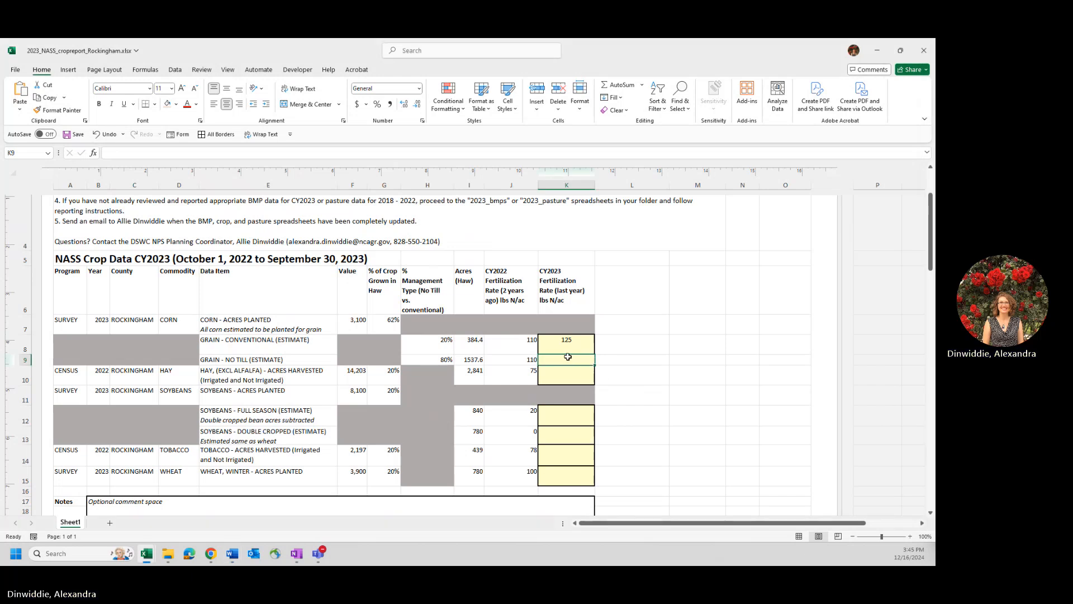
type("125")
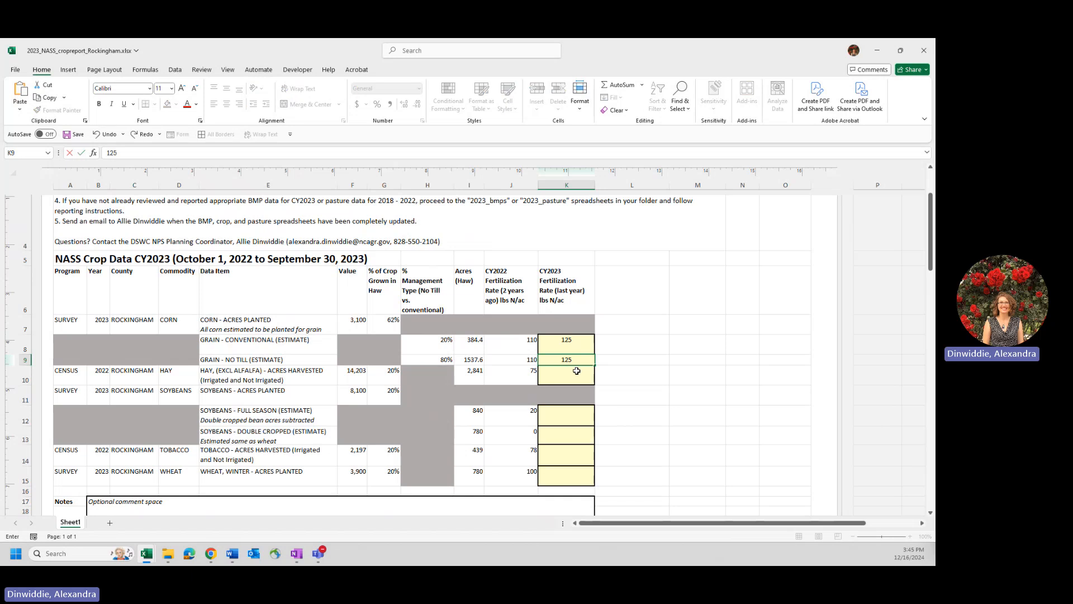
key("Return")
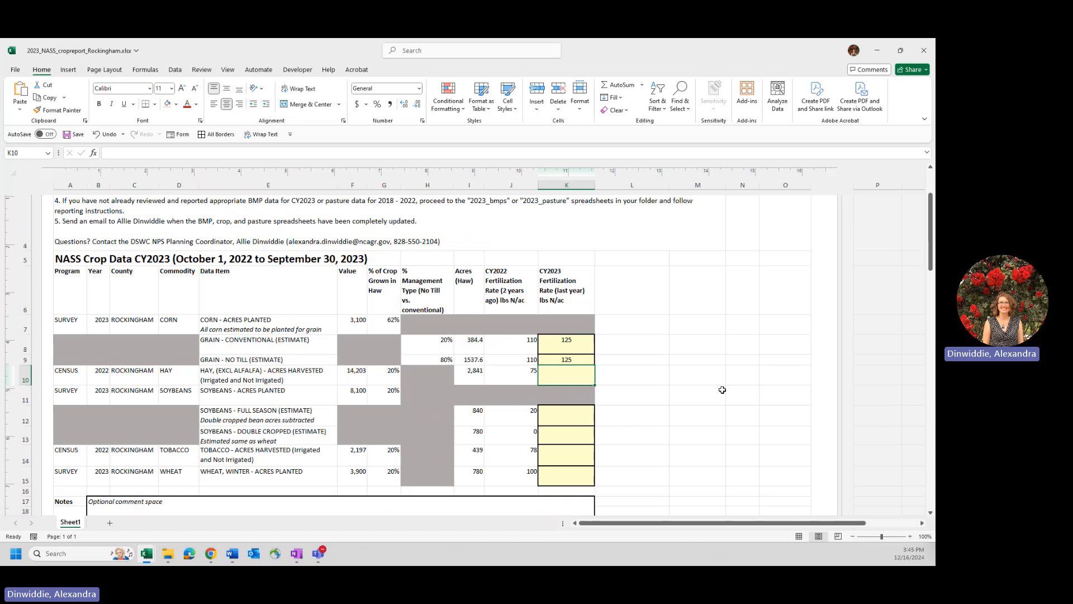
- Enter CY2023 fertilization rates of 80 for hay, 15 for full-season soybeans and 0 for double-cropped soybeans
type("80")
key("Return")
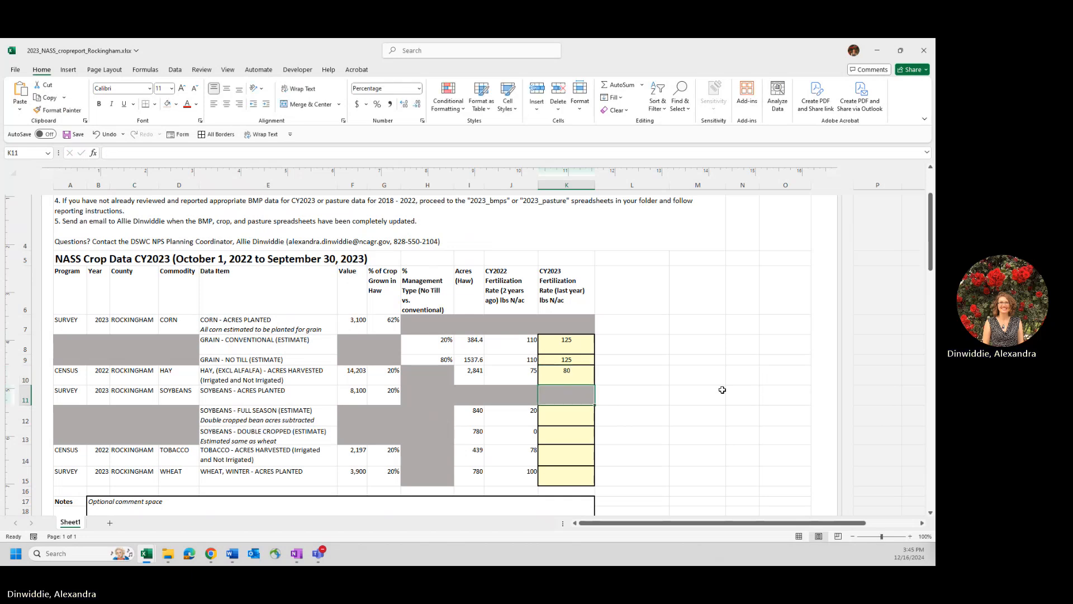
key("Return")
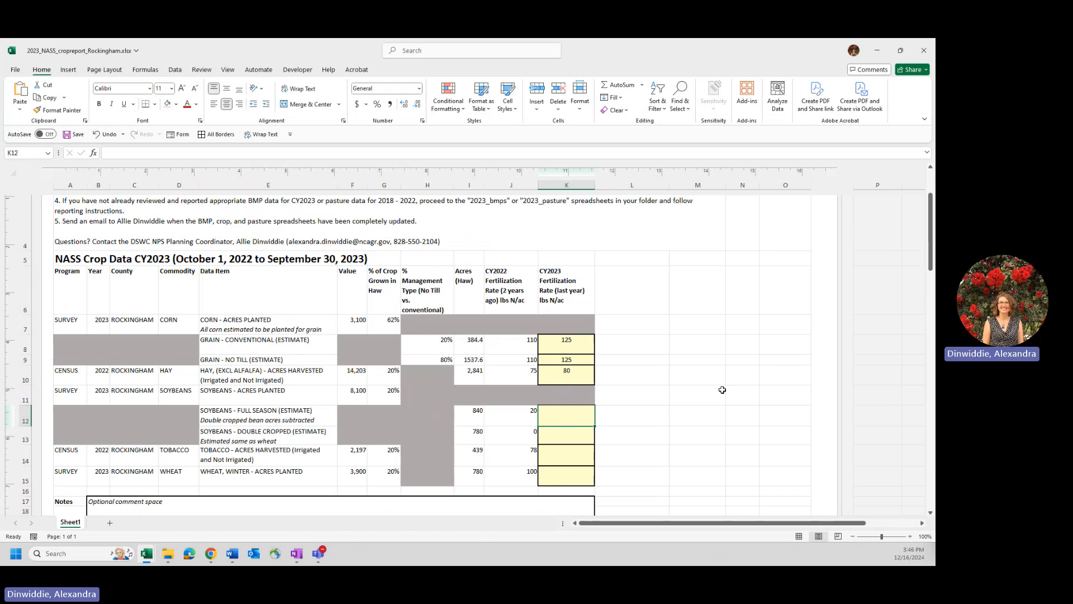
type("15")
key("Return")
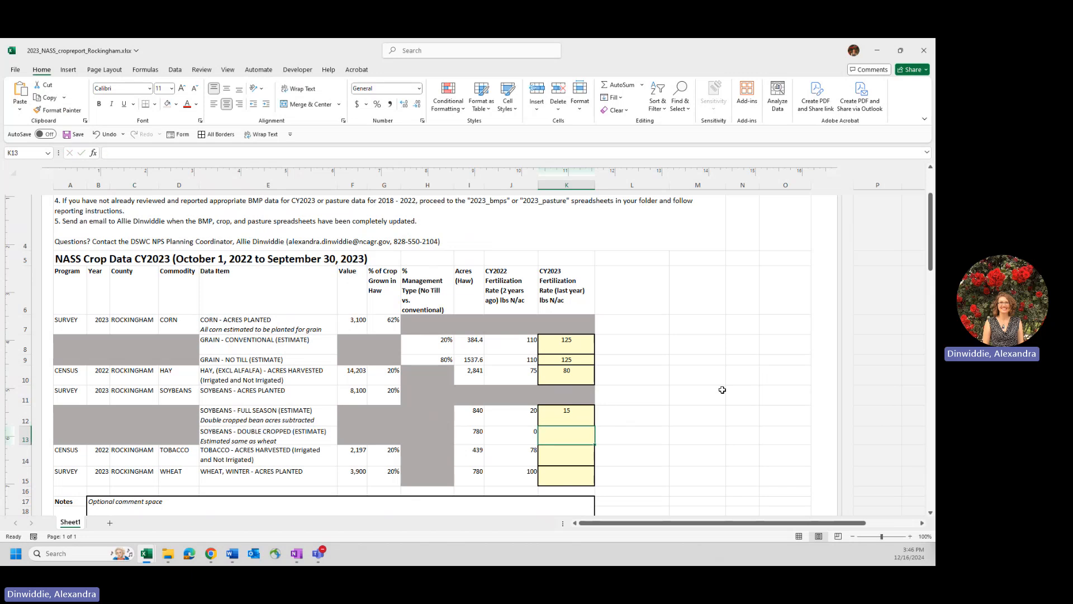
type("0")
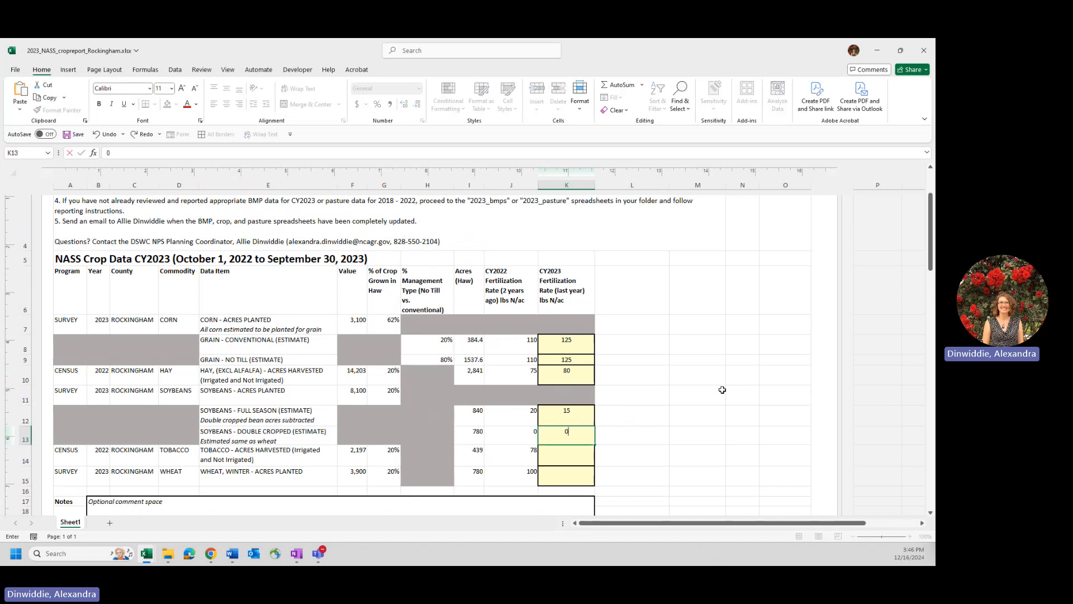
key("Return")
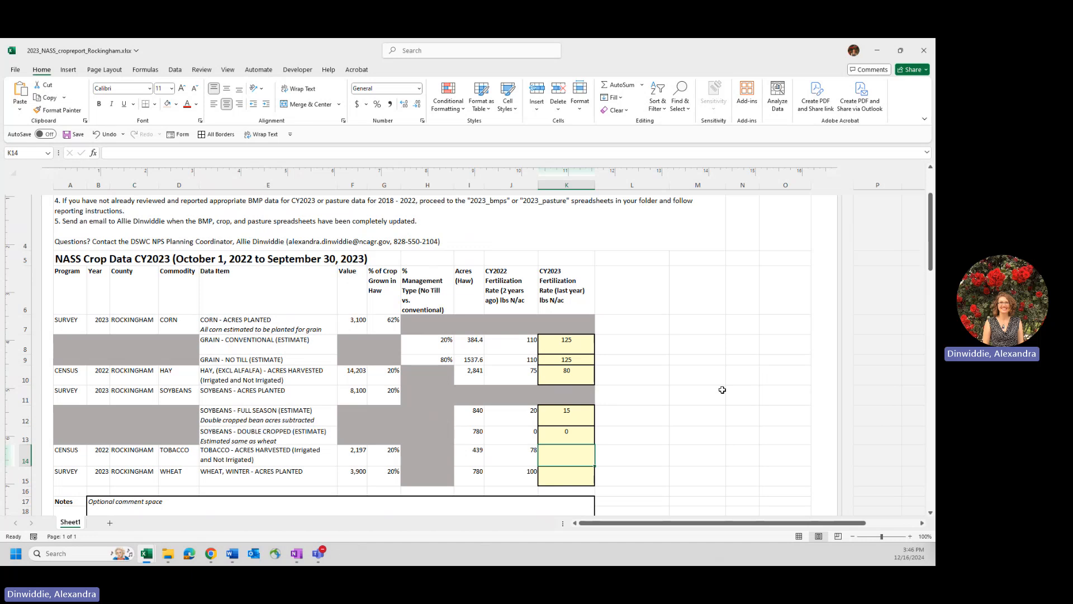
- Enter CY2023 fertilization rates of 80 for tobacco and 100 for winter wheat
type("80")
key("Return")
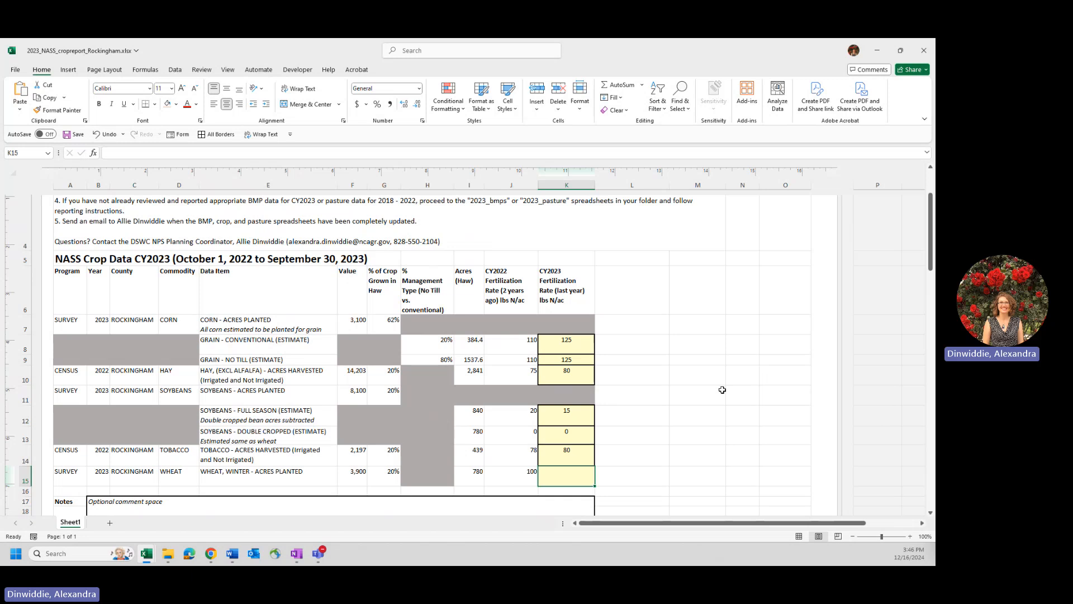
type("100")
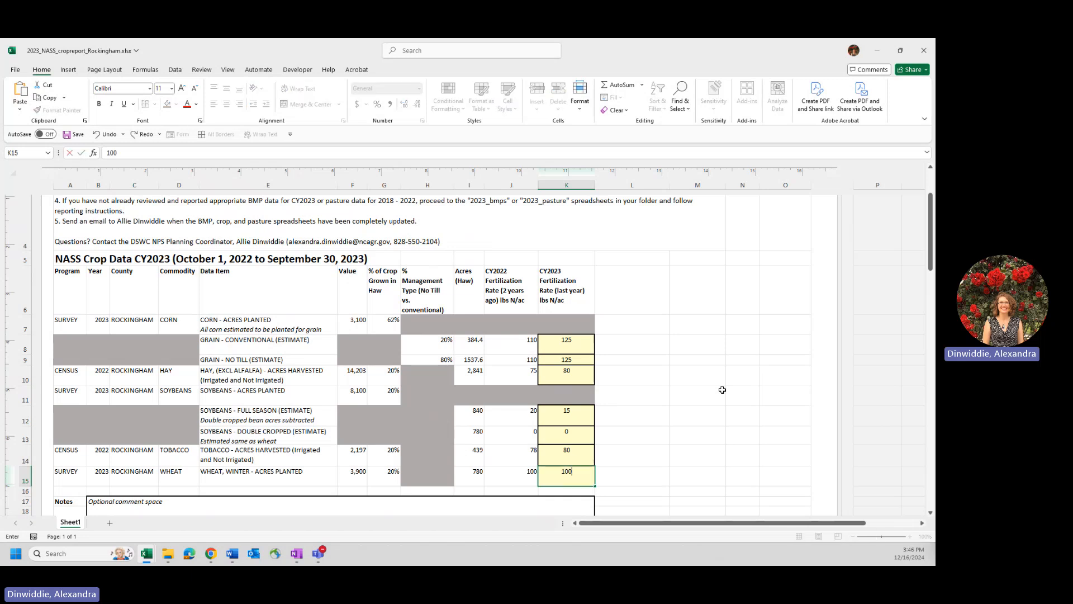
key("Return")
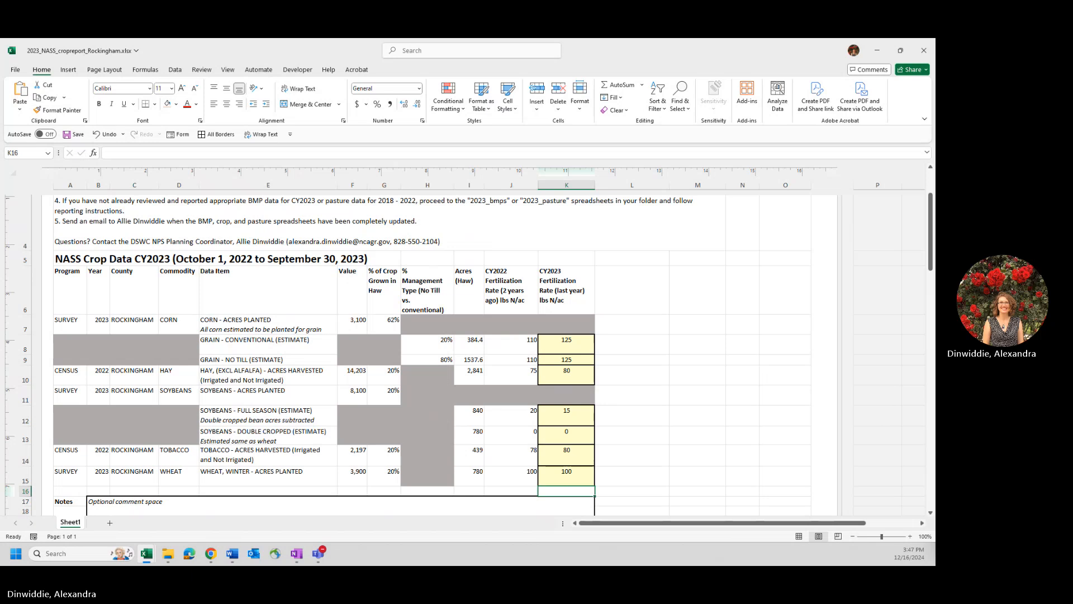
- Compare the Haw acres of double-cropped soybeans with those of winter wheat and full-season soybeans
key("alt+Tab")
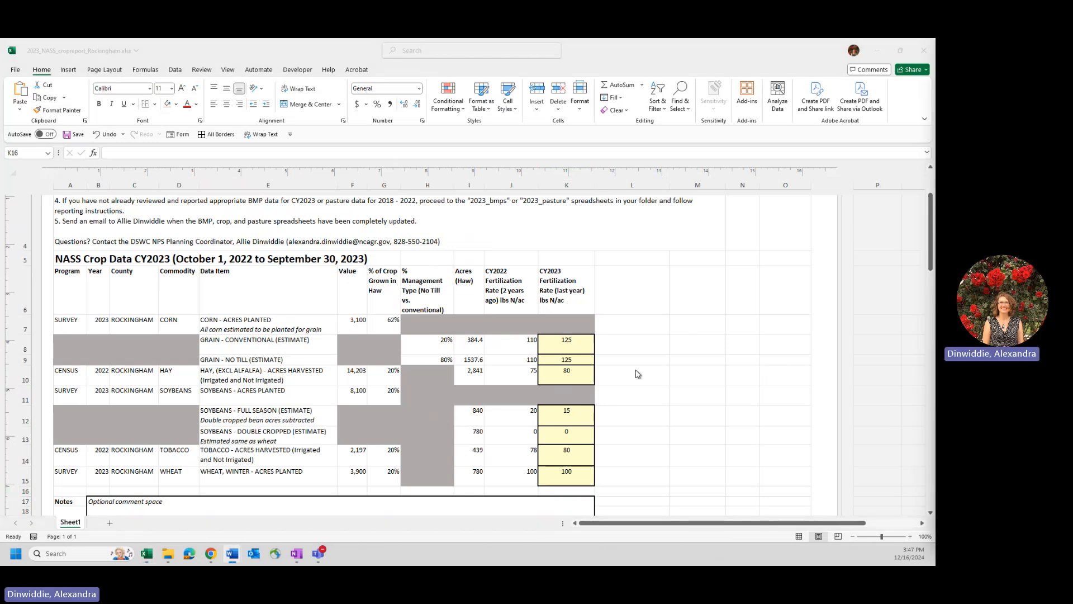
key("alt+Tab")
scroll(620, 363, "down", 3)
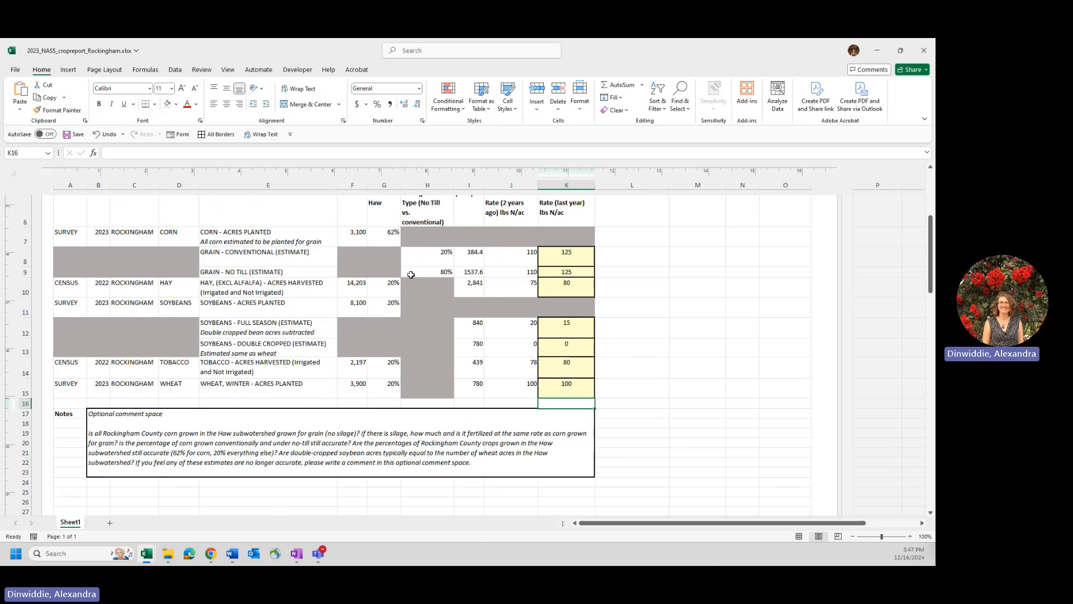
left_click(474, 349)
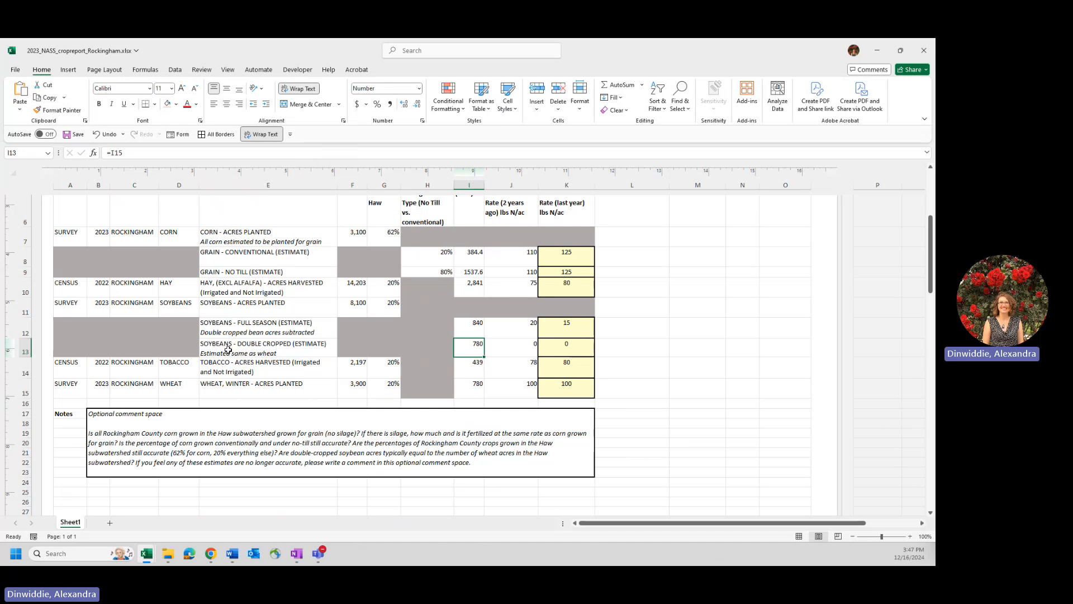
left_click(477, 391)
left_click(475, 346)
left_click(477, 322)
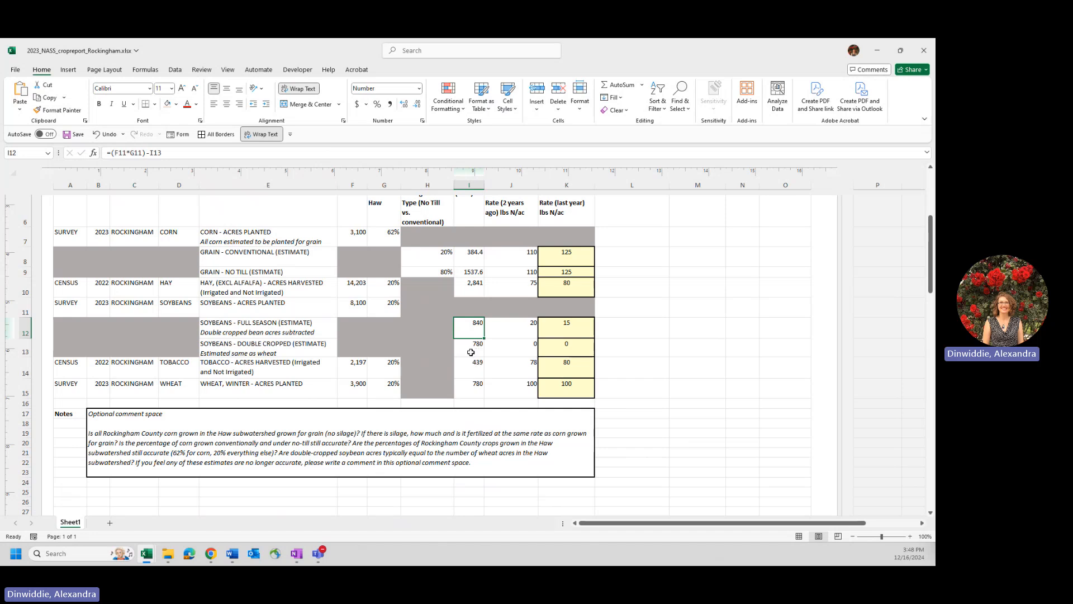
- Examine which cells the full-season soybean acres formula references and leave the formula without editing it
scroll(471, 352, "up", 1)
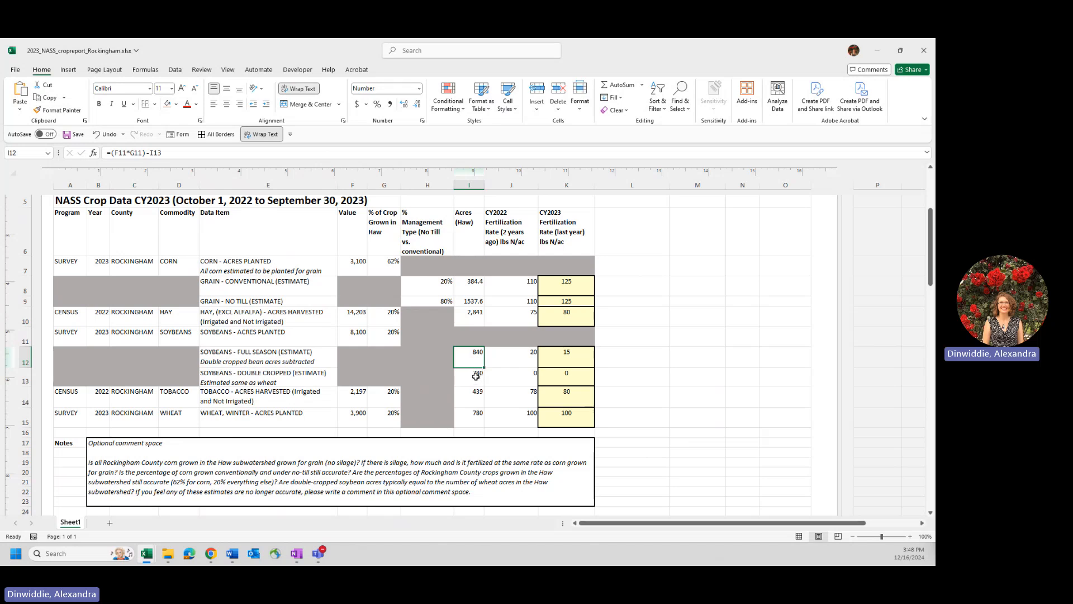
left_click(696, 396)
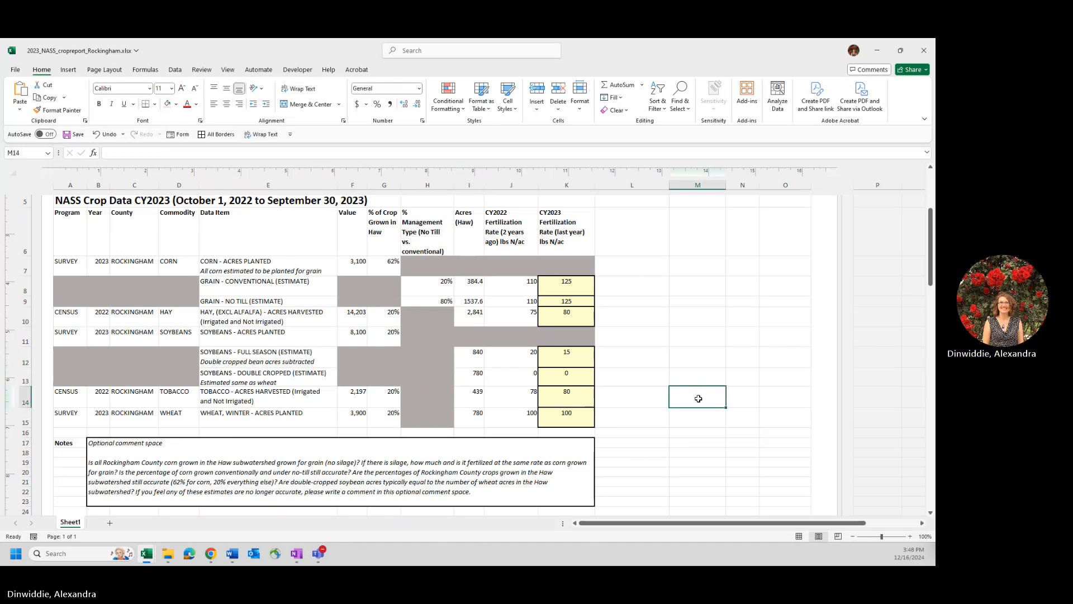
left_click(474, 362)
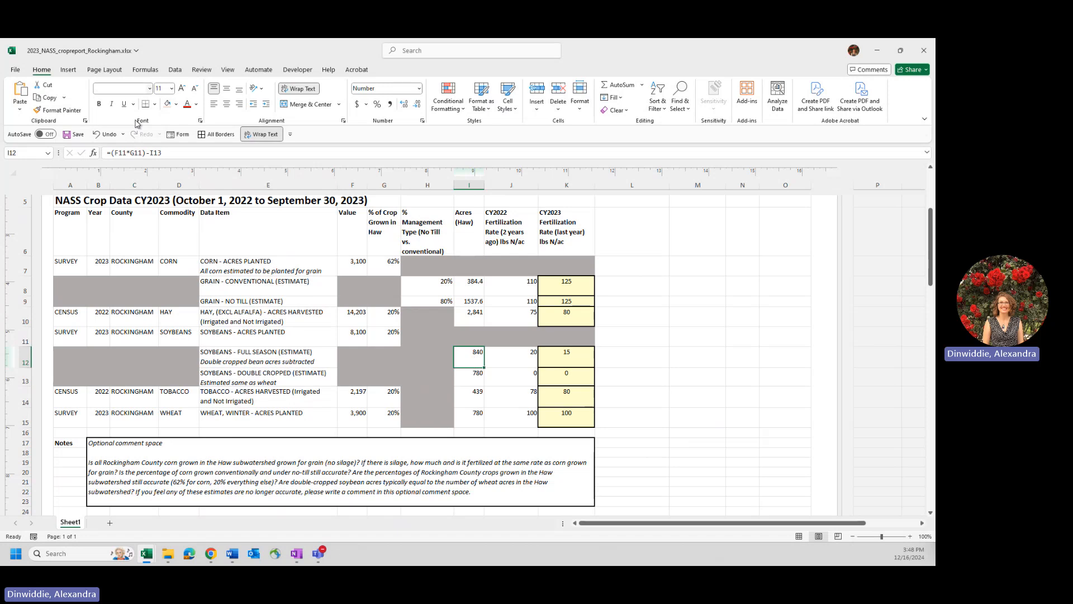
left_click(189, 156)
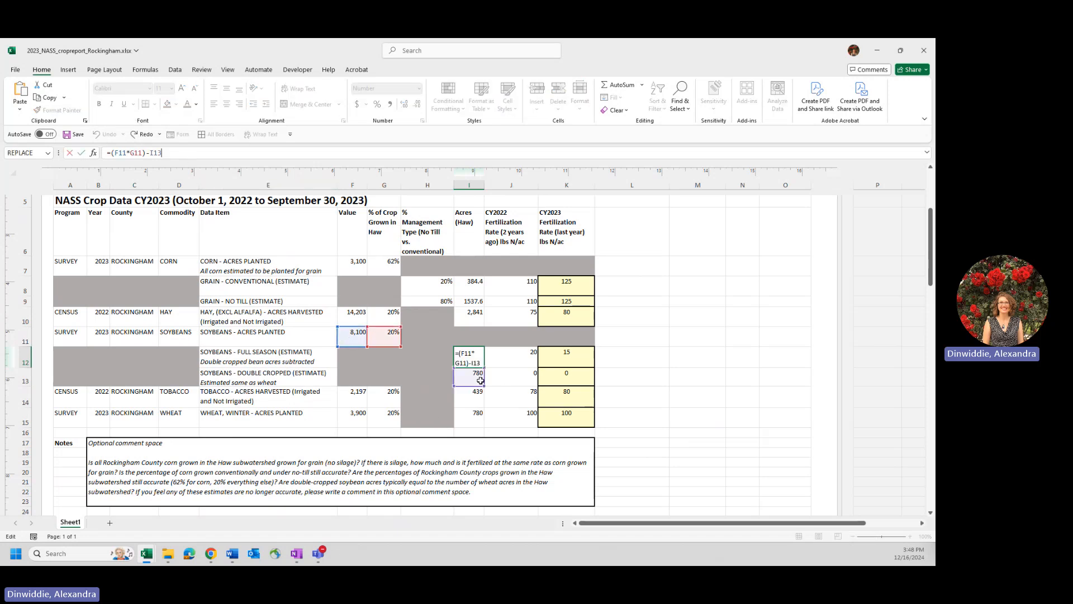
left_click(701, 417)
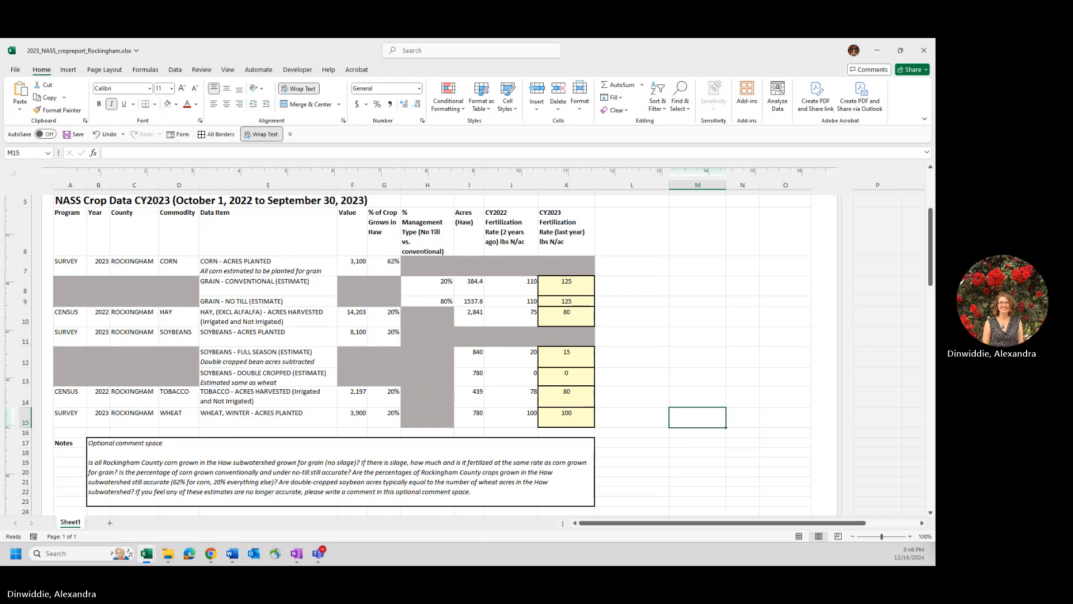
key("Up")
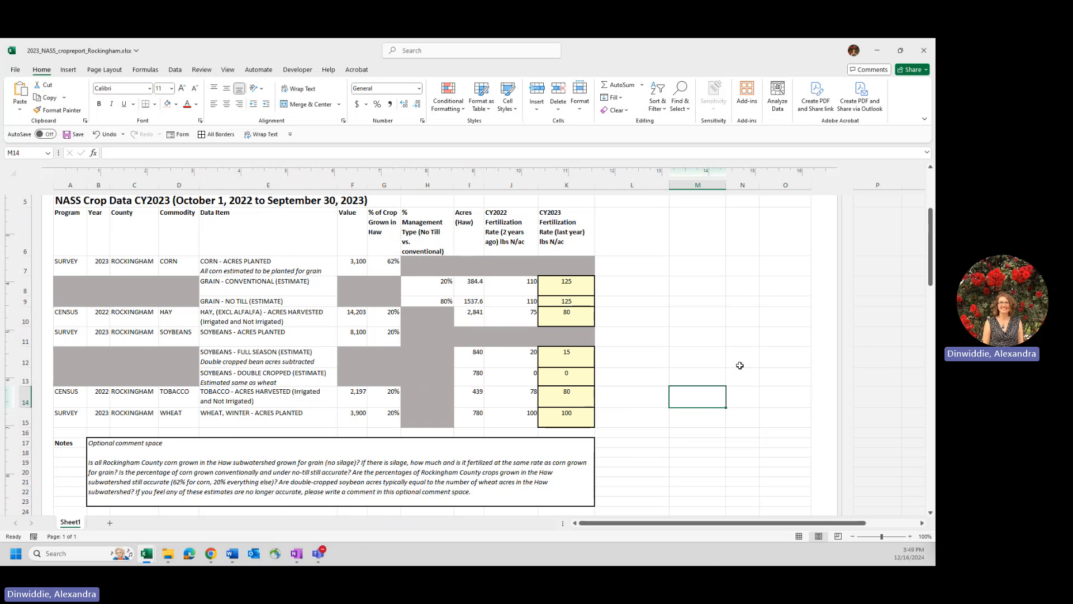
key("alt+Tab")
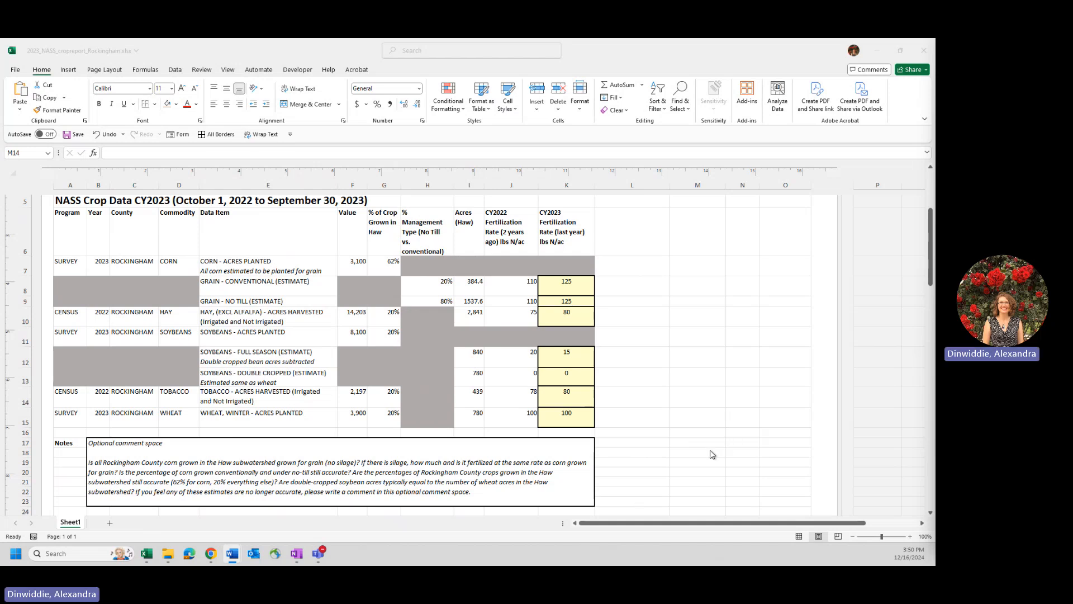
scroll(694, 464, "up", 5)
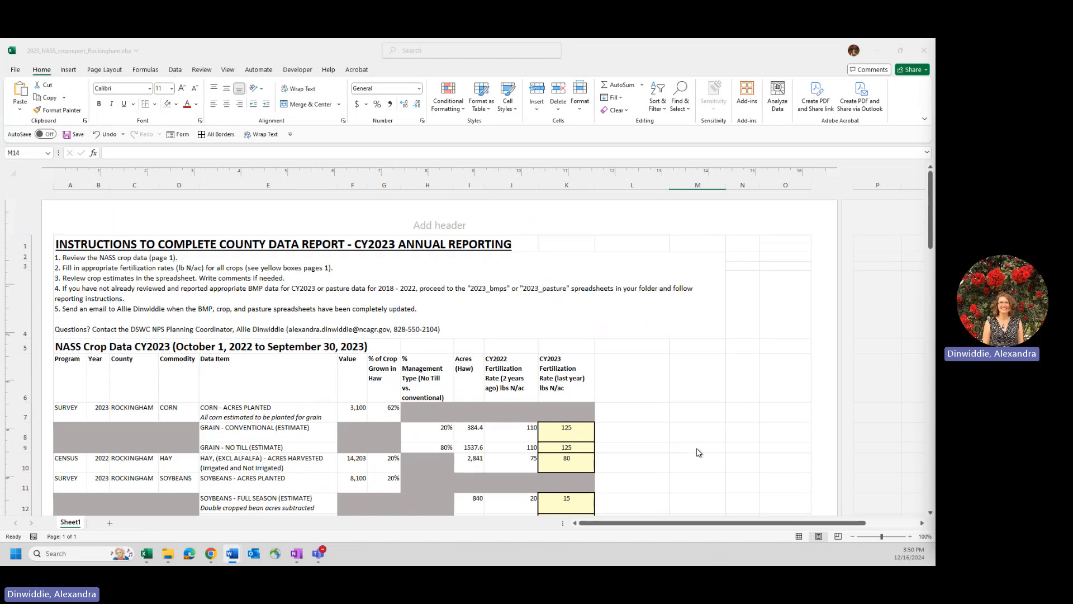
scroll(699, 453, "down", 4)
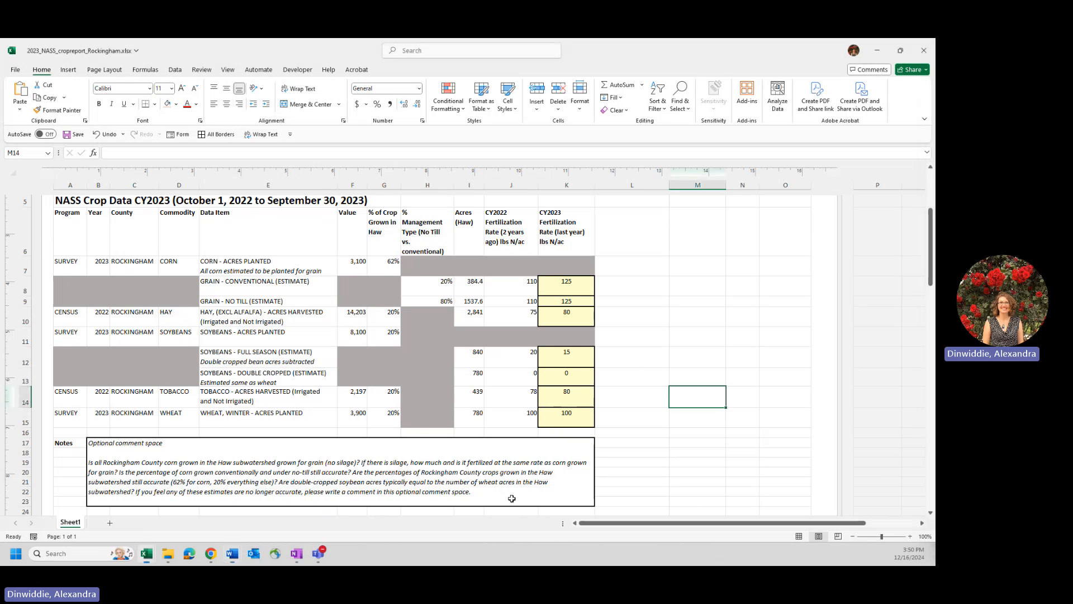
- Replace the optional comment text in the notes box with "No till corn has increased in the county."
left_click(528, 466)
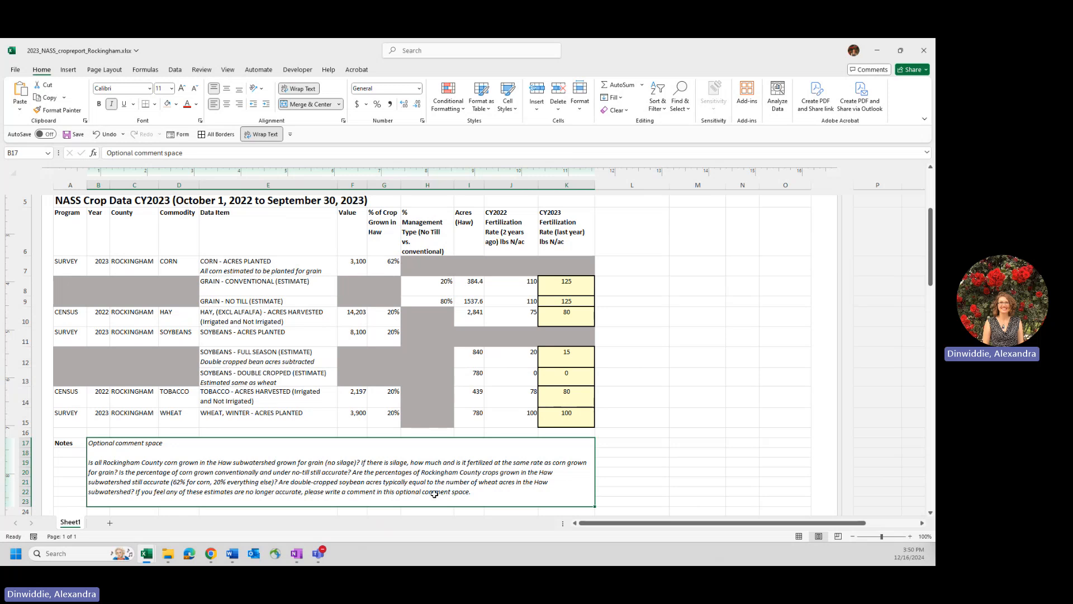
key("BackSpace")
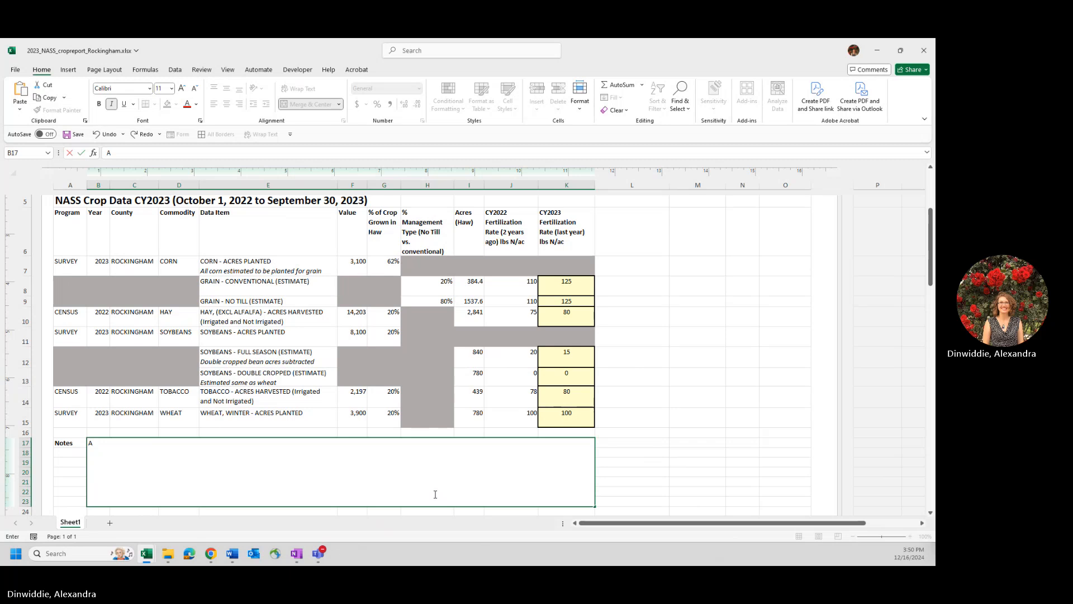
type("No till")
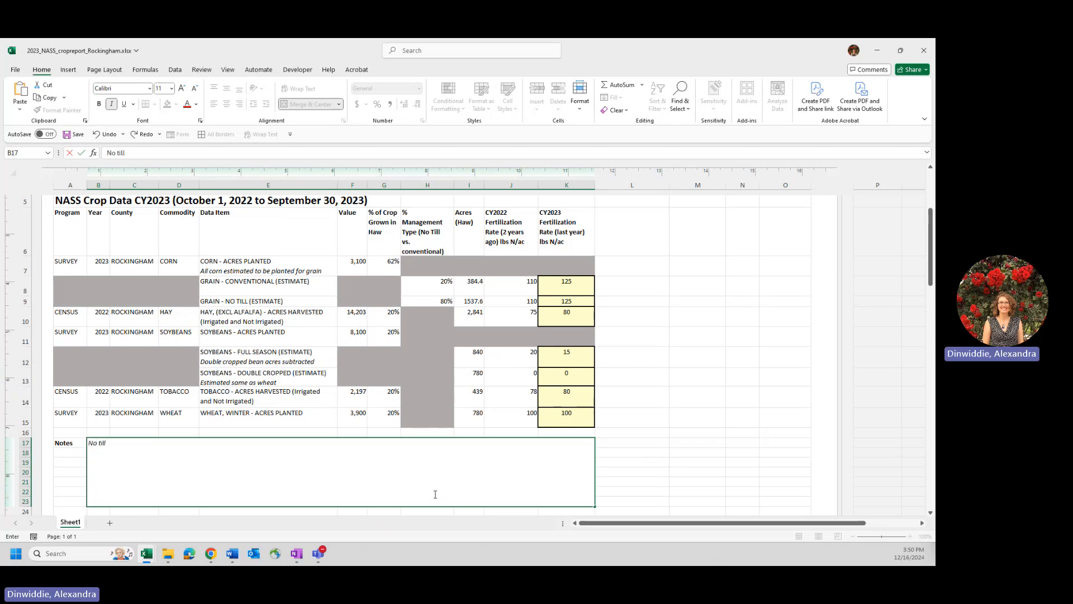
type(" cor")
key("BackSpace")
type("has increased in the co")
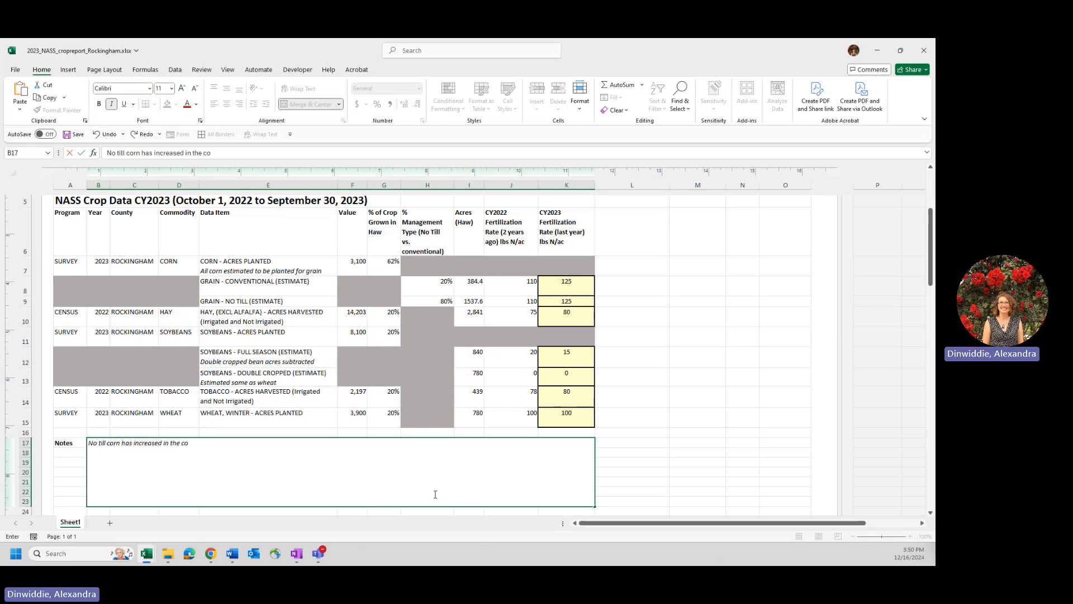
type("unty.")
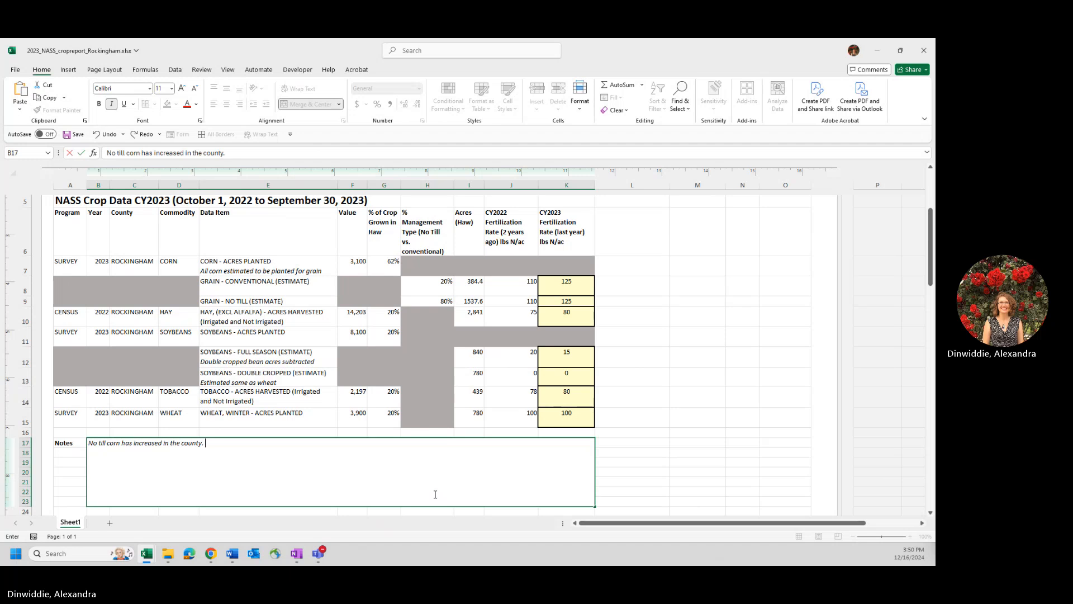
- Continue the notes comment with "It is more likely that farmers in the Haw are no-tilling"
key("BackSpace")
key("BackSpace")
type("It is more l")
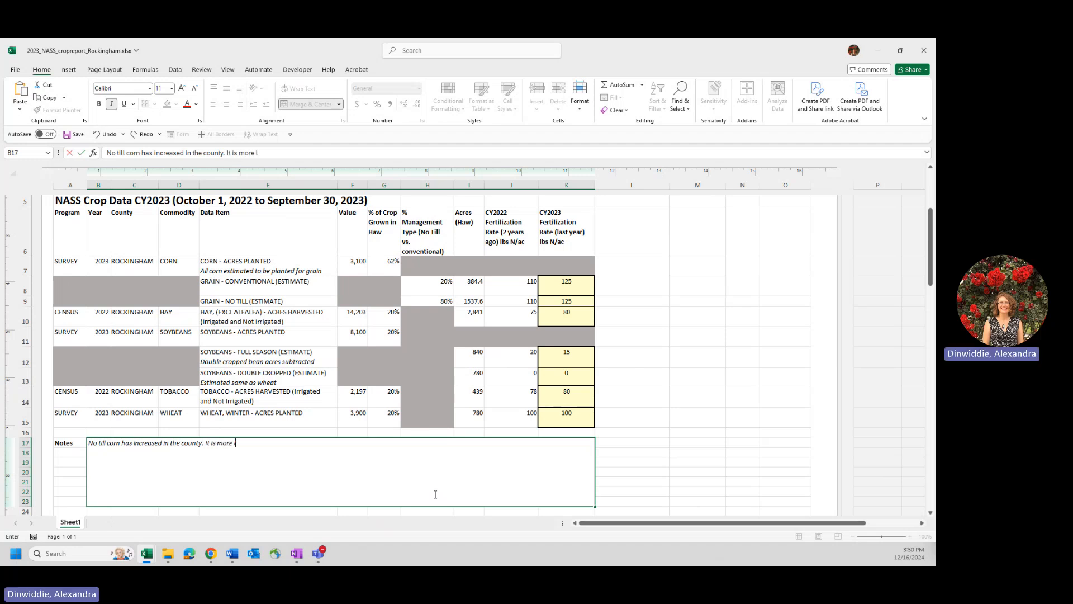
type("ikely that")
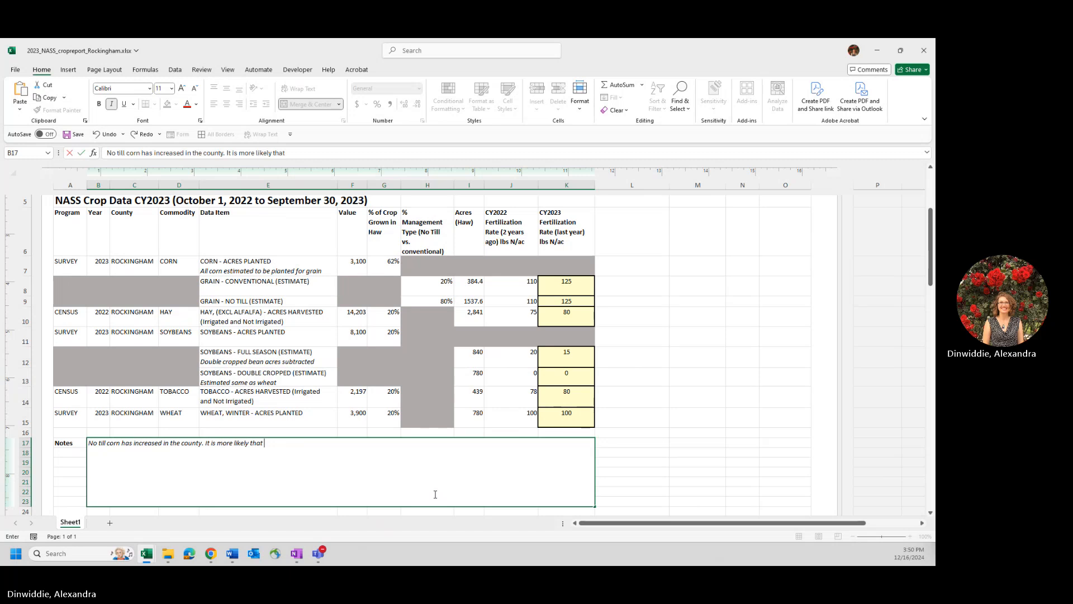
type(" farmers in the Haw a")
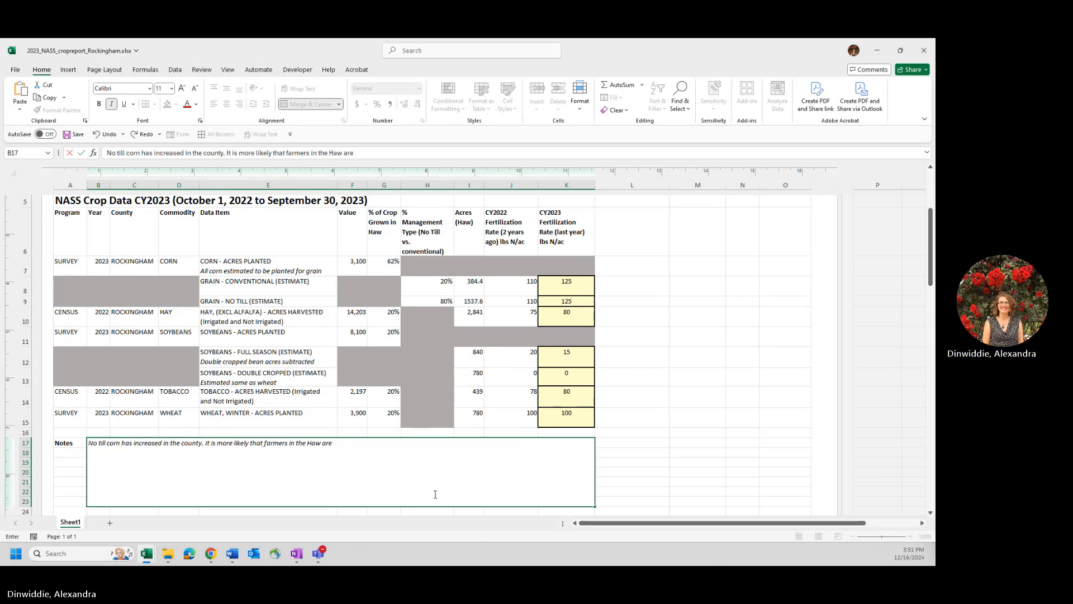
type("re")
type(" no til")
key("BackSpace")
key("BackSpace")
key("BackSpace")
key("BackSpace")
type("-tilling approximat")
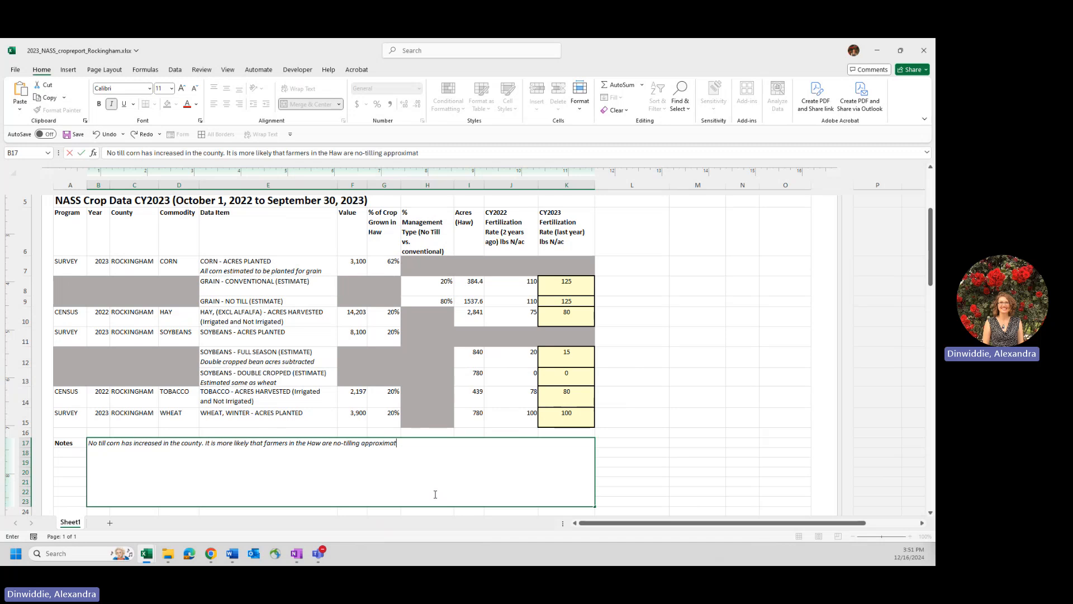
type("ely")
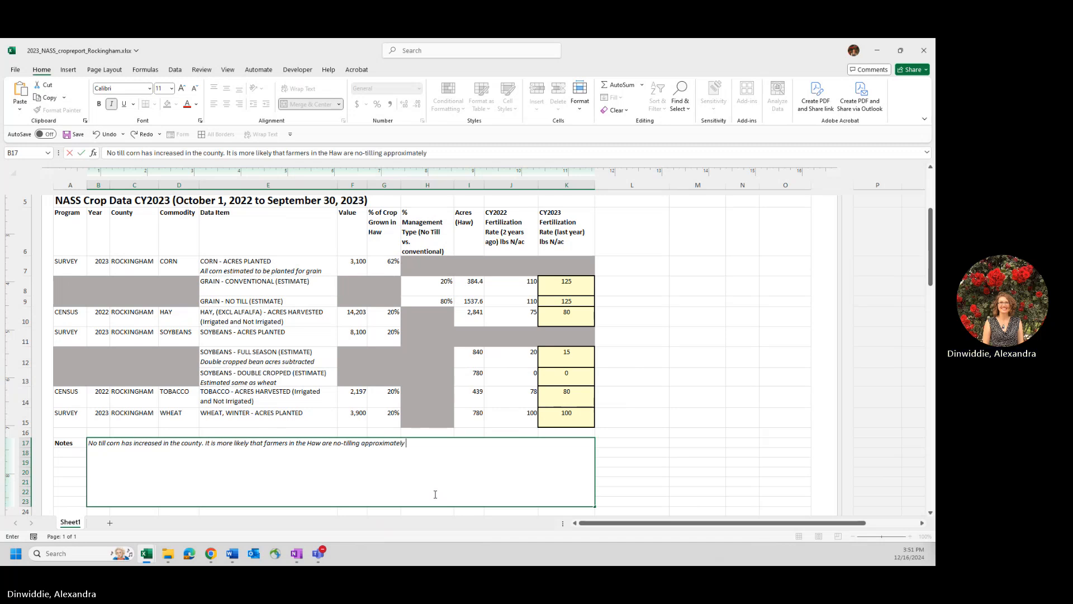
type(" 90% of")
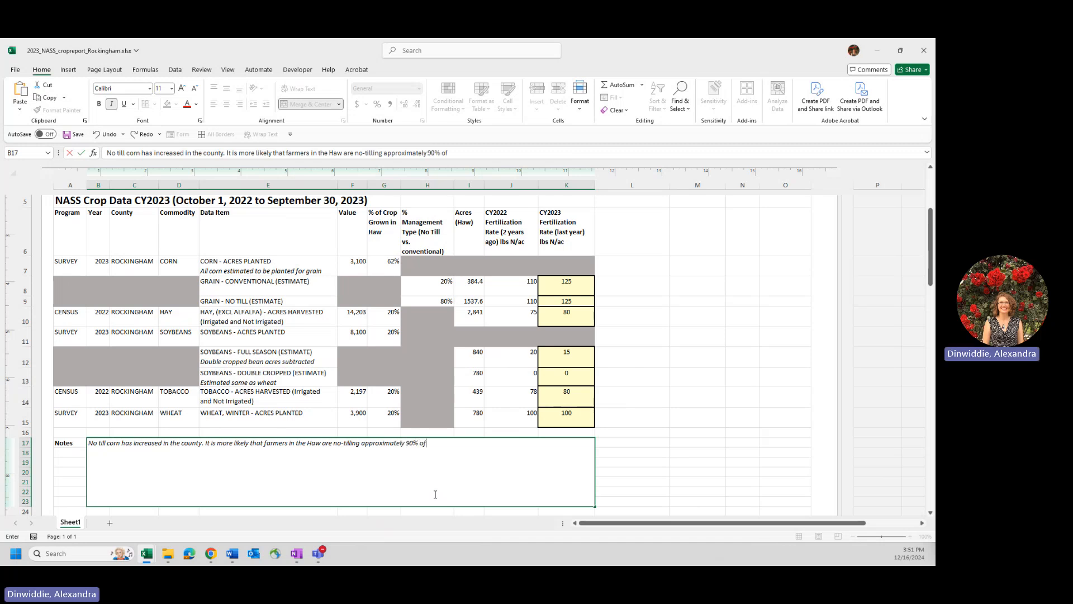
type(" corn acre")
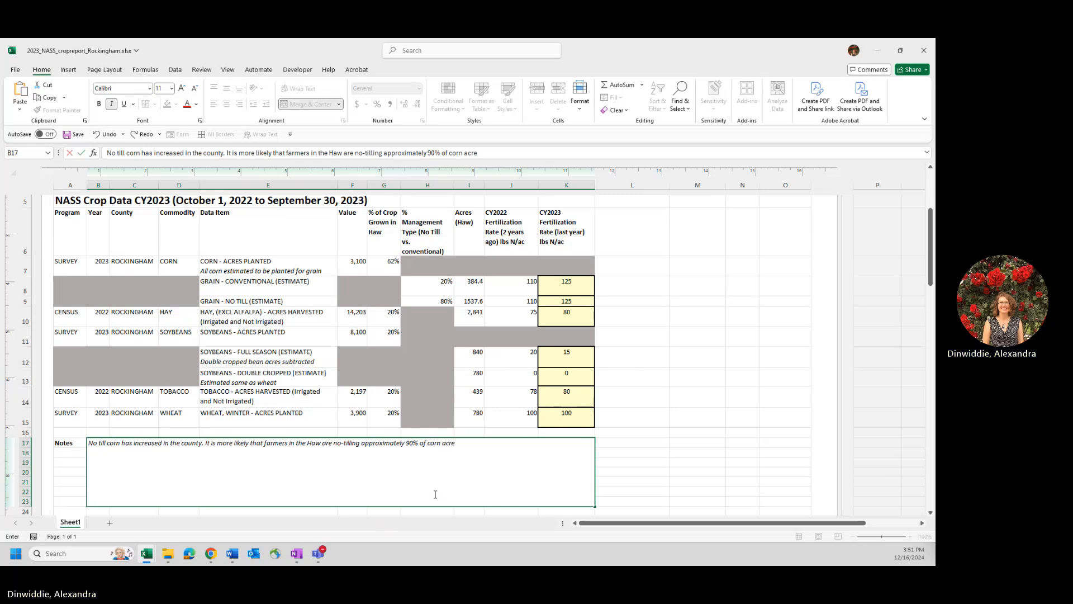
type("s as opposed to 8")
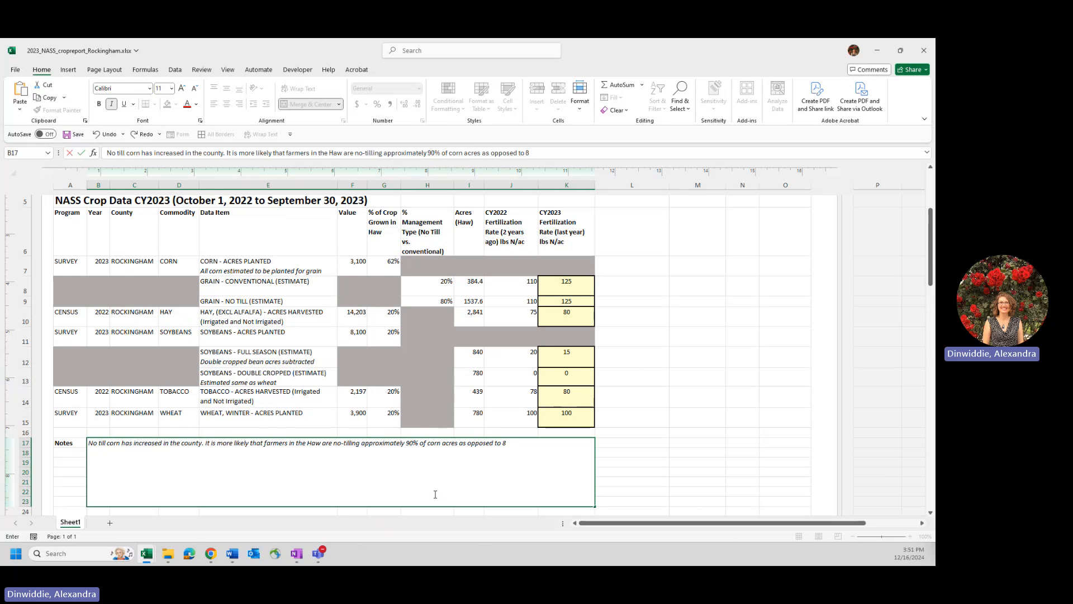
type("0%.")
- Finish the notes comment with "approximately 90% of corn acres as opposed to 80%." and commit the entry
key("Return")
key("Up")
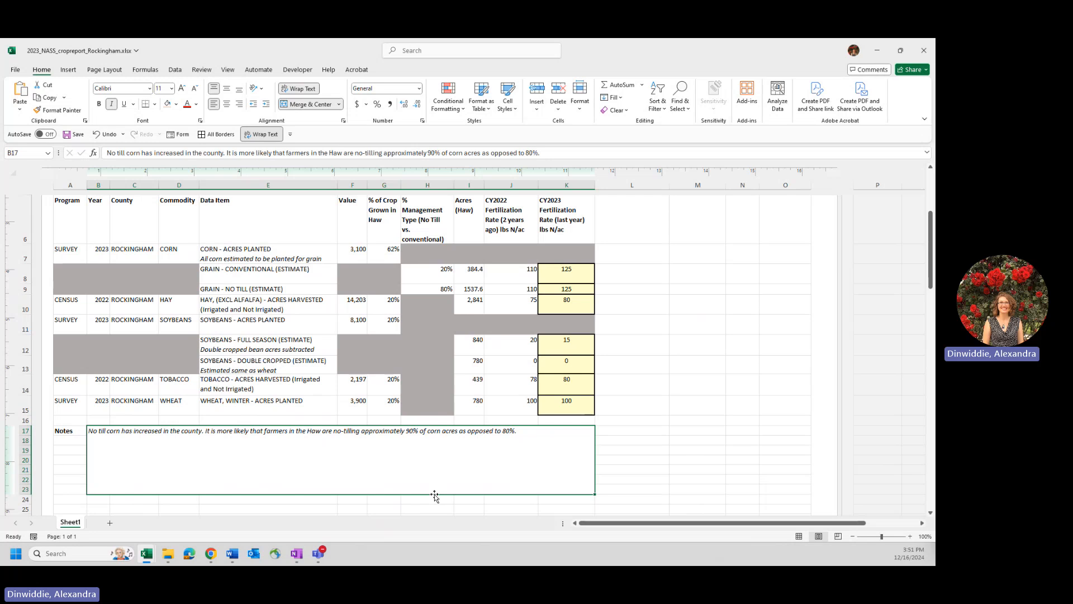
- Undo the sample comment entered in the notes box
left_click(672, 441)
key("ctrl+z")
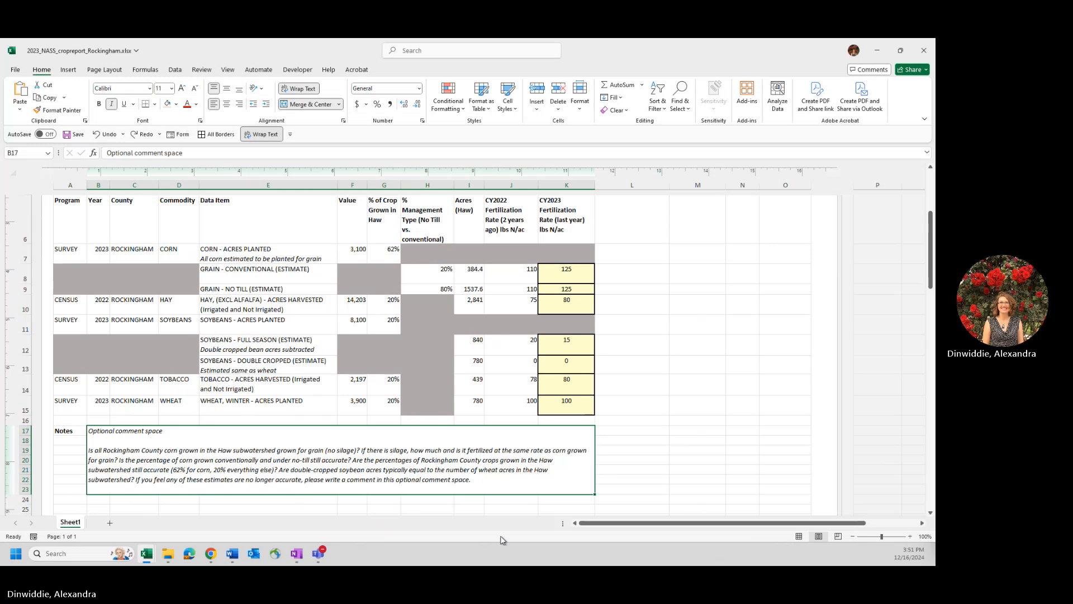
left_click(707, 419)
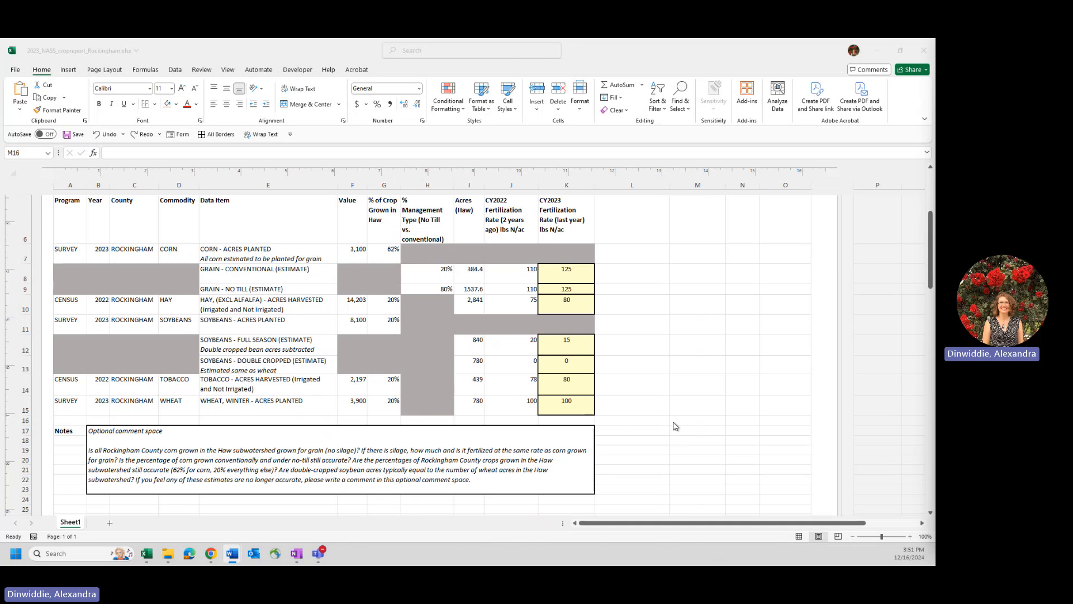
- Review the county data report instructions against the CY2023 crop table and the optional comment questions
scroll(674, 429, "up", 3)
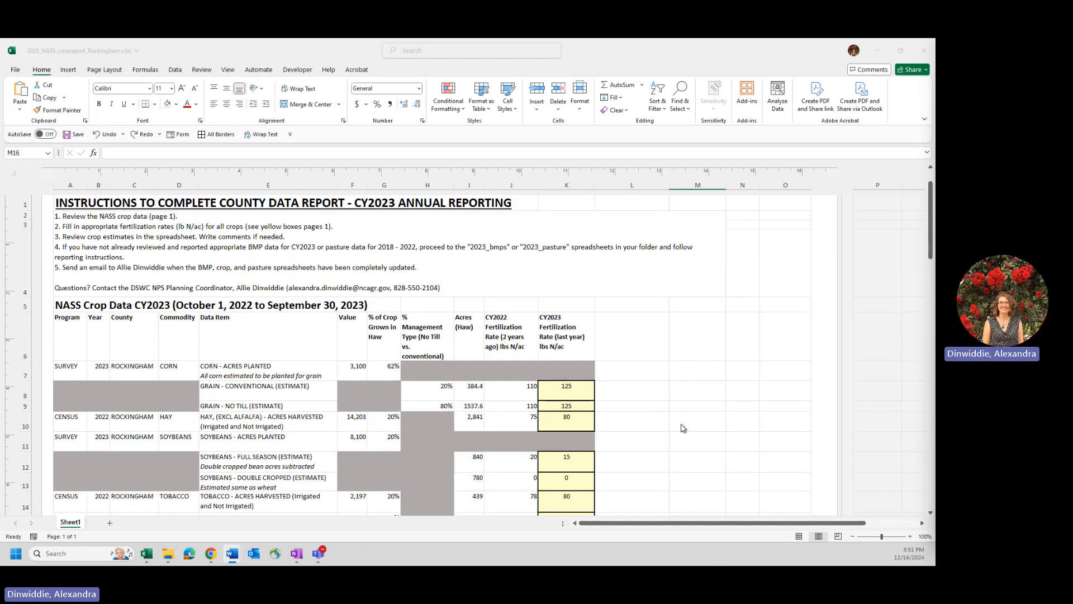
scroll(683, 428, "down", 1)
scroll(387, 294, "up", 3)
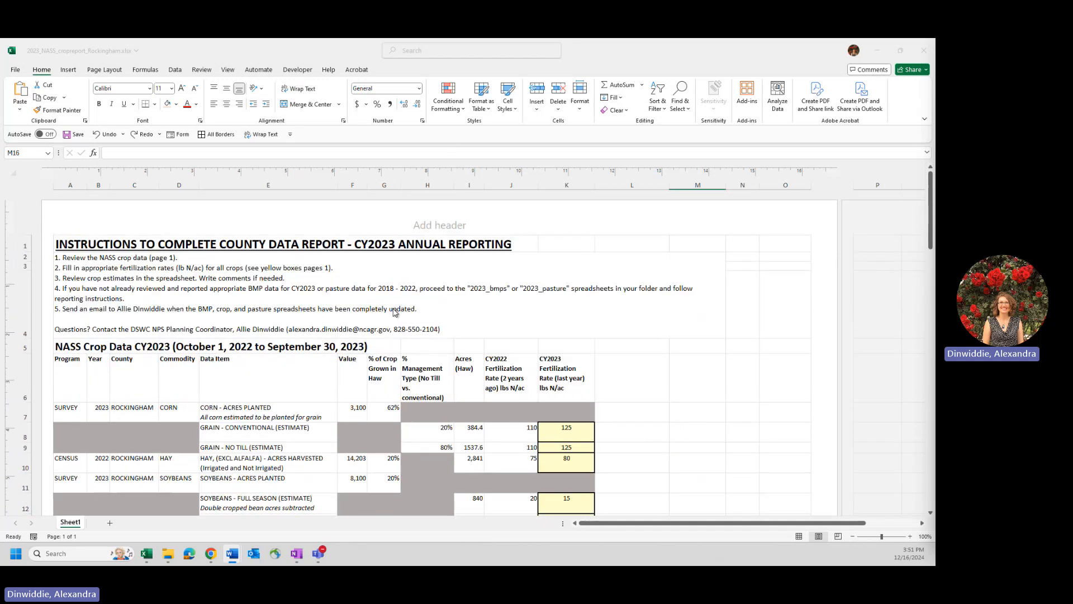
left_click(90, 260)
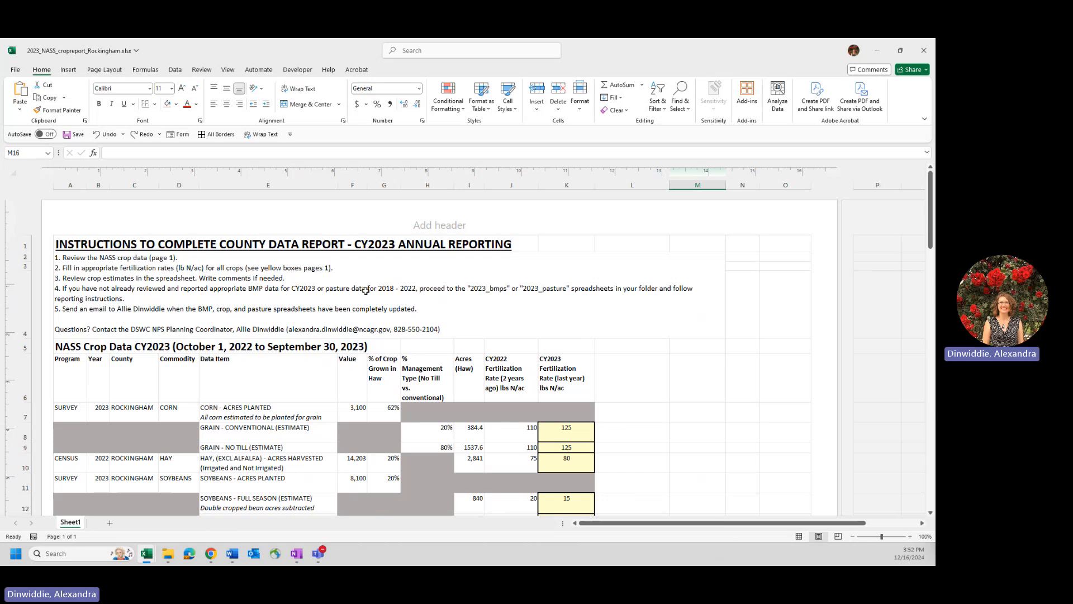
left_click(683, 376)
scroll(682, 376, "down", 1)
scroll(682, 376, "down", 4)
scroll(683, 377, "up", 5)
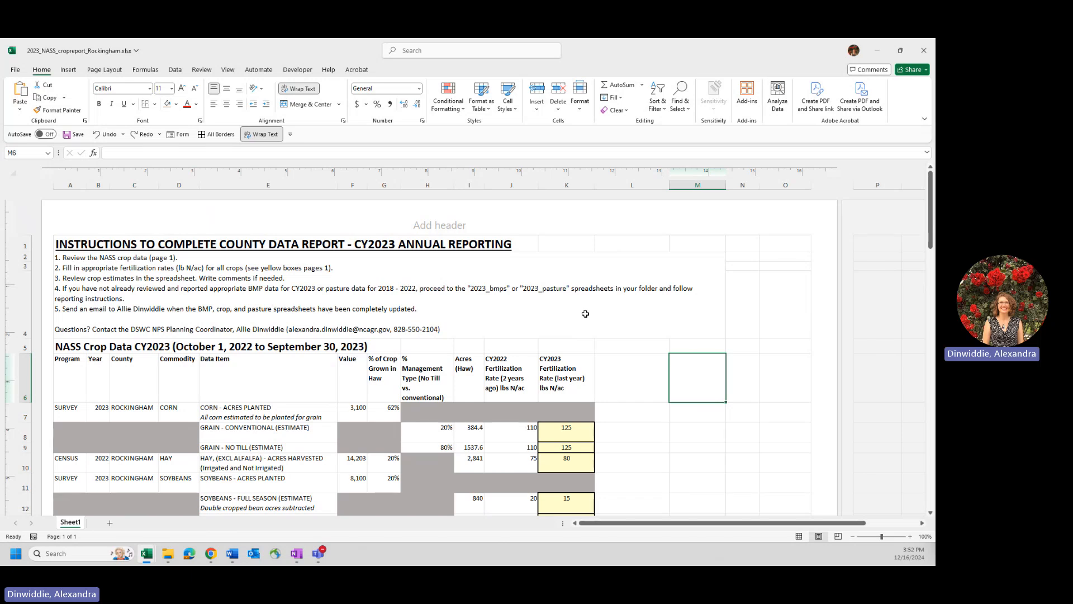
left_click(627, 380)
scroll(632, 374, "down", 3)
scroll(635, 370, "down", 3)
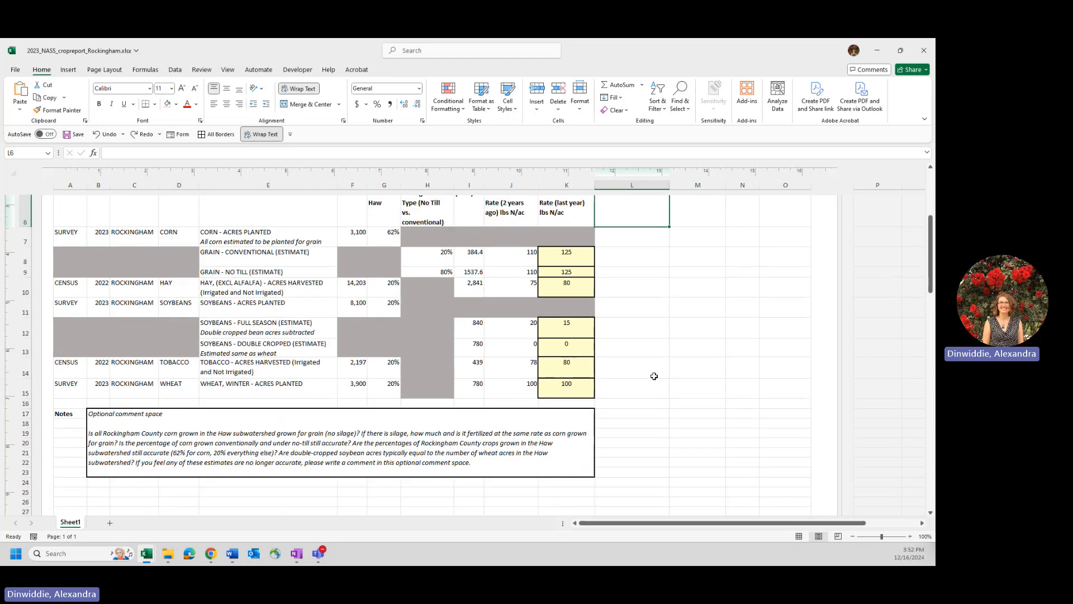
scroll(678, 373, "up", 5)
scroll(679, 372, "up", 2)
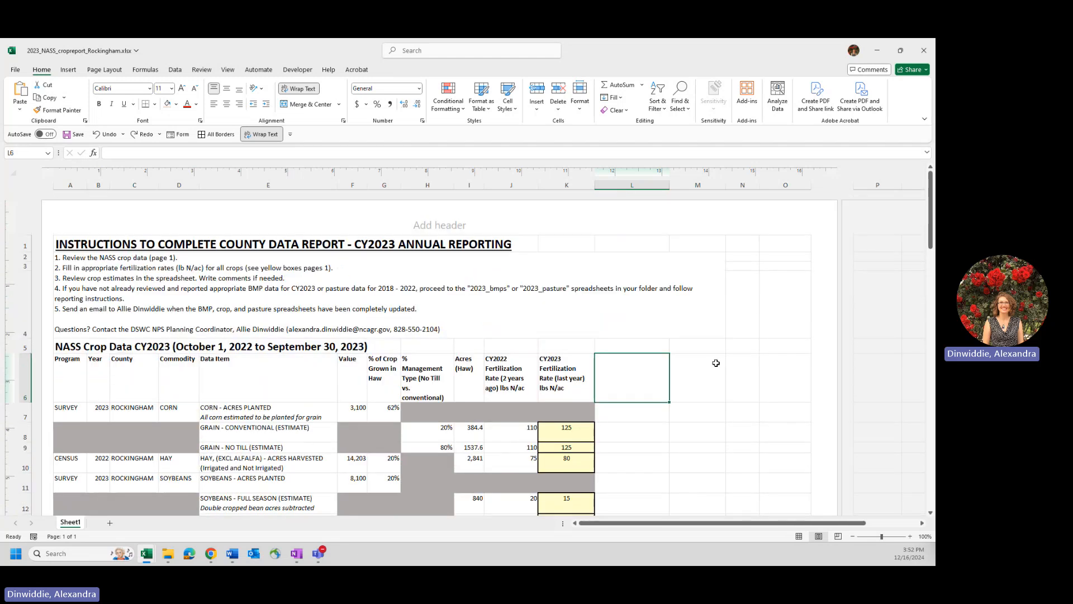
left_click(758, 319)
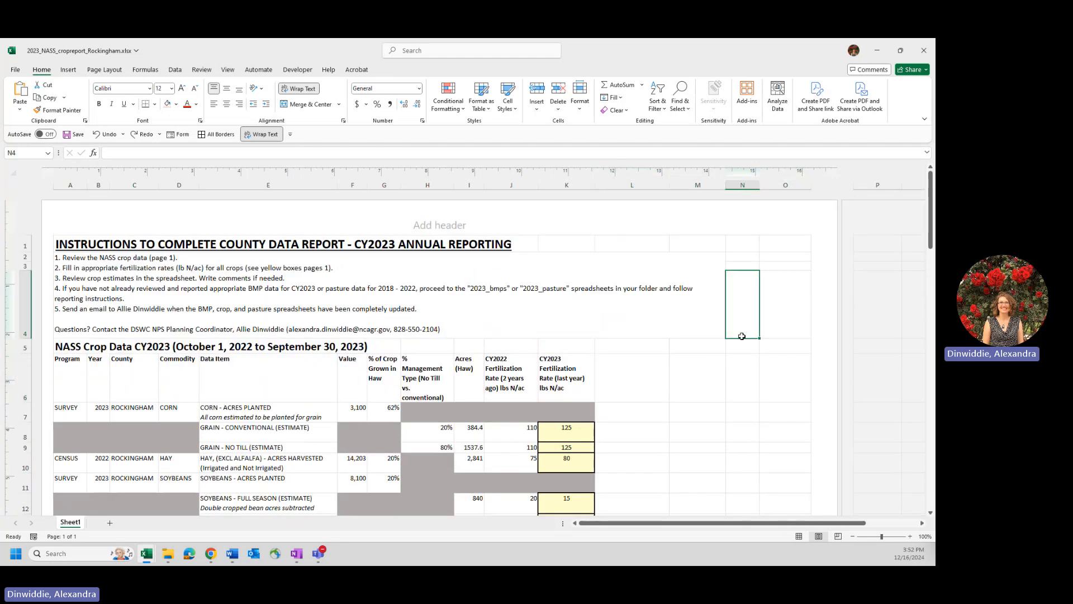
left_click(751, 334)
left_click(801, 328)
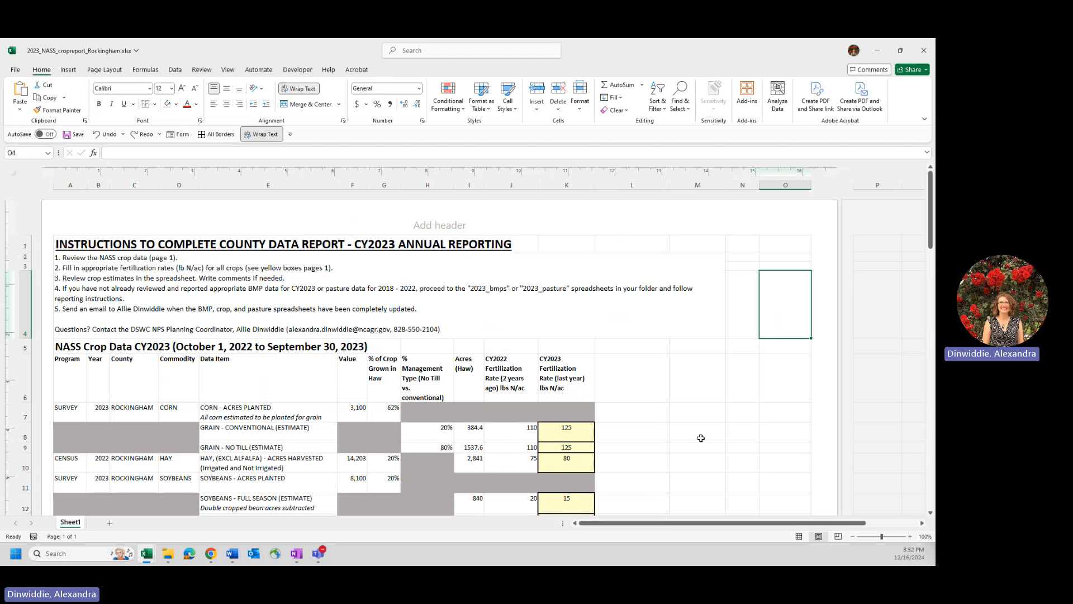
scroll(701, 438, "down", 1)
scroll(702, 438, "down", 3)
scroll(701, 438, "up", 5)
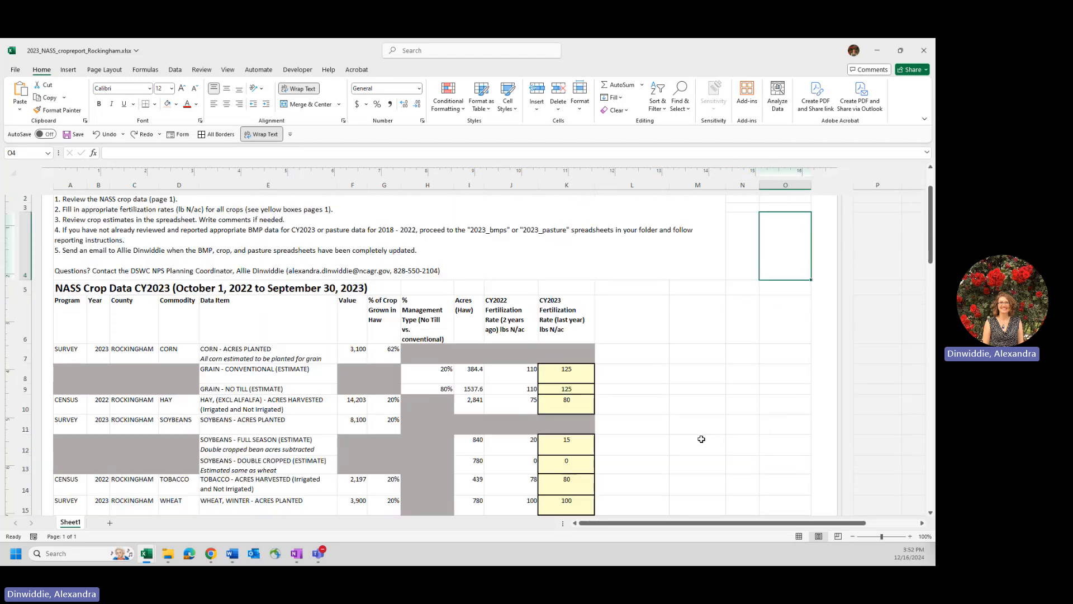
left_click(661, 377)
left_click(698, 389)
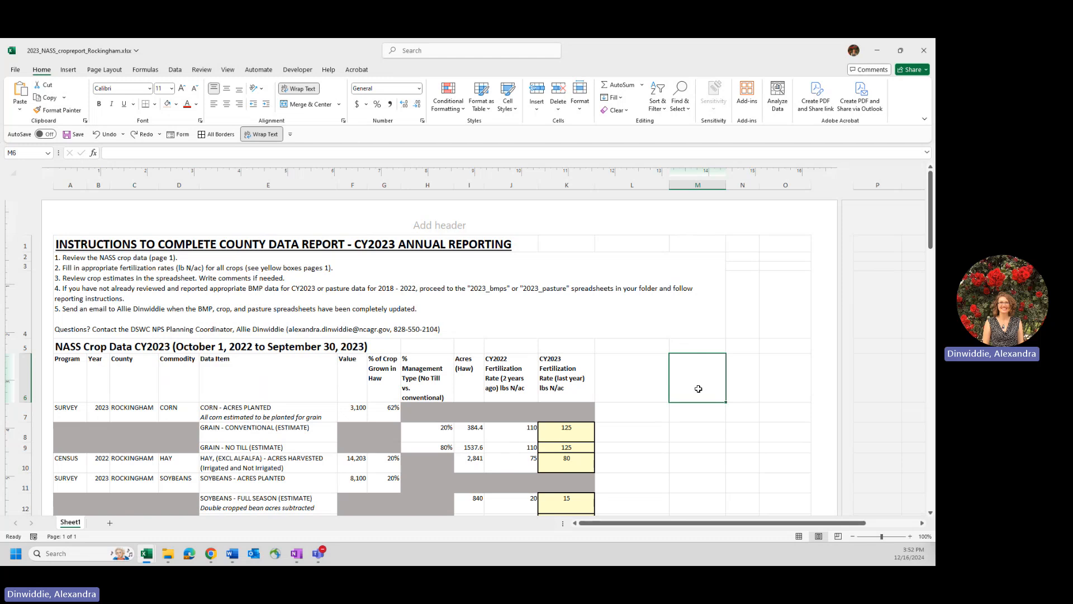